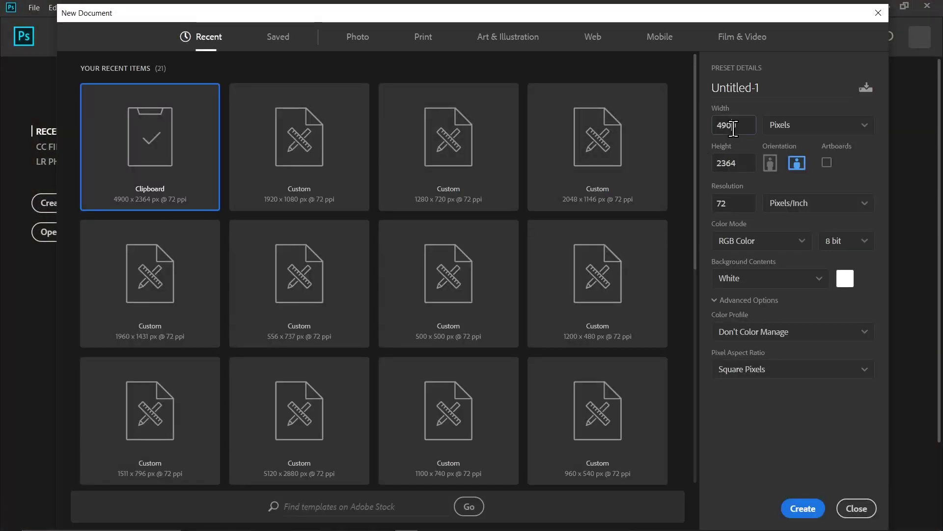
# Make a new 1920 × 1080 px document whose background is #151515 dark grey
pyautogui.doubleClick(733, 126)
pyautogui.write('1920')
pyautogui.press('Tab')
pyautogui.write('1080')
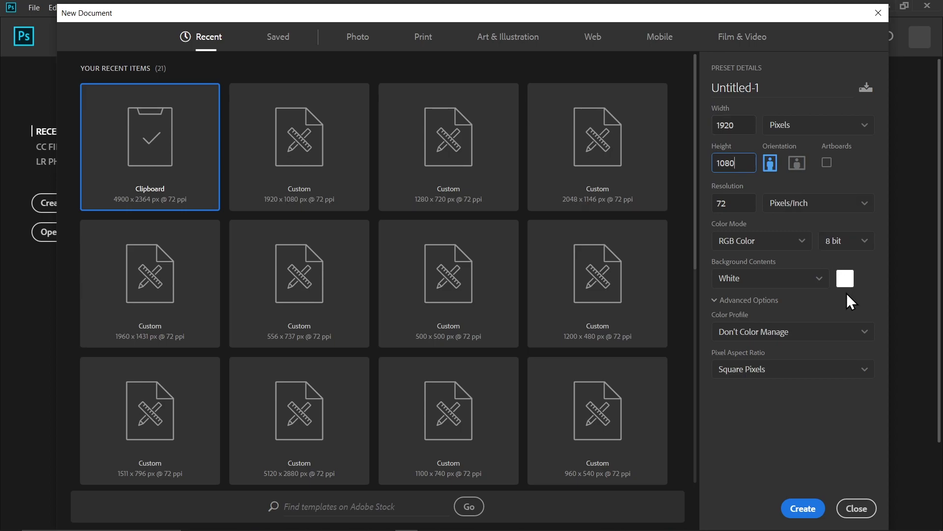
pyautogui.click(845, 276)
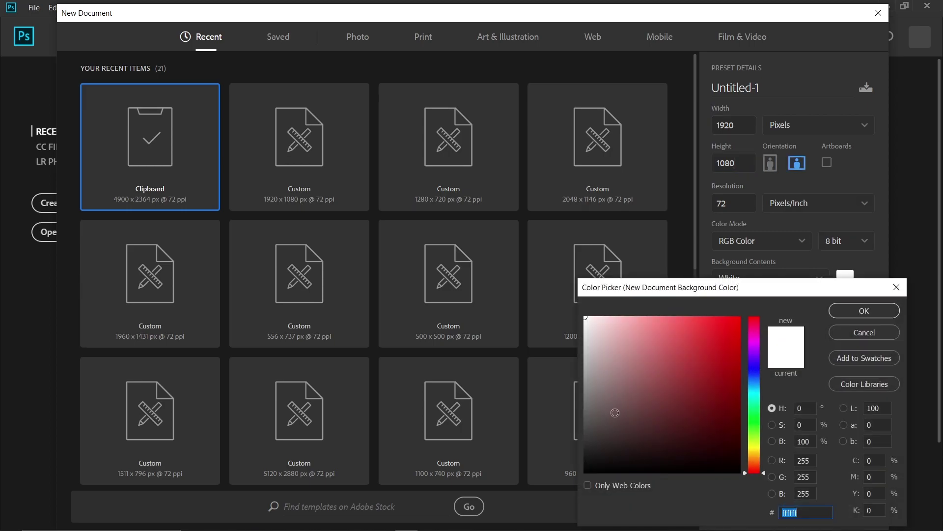
pyautogui.click(584, 459)
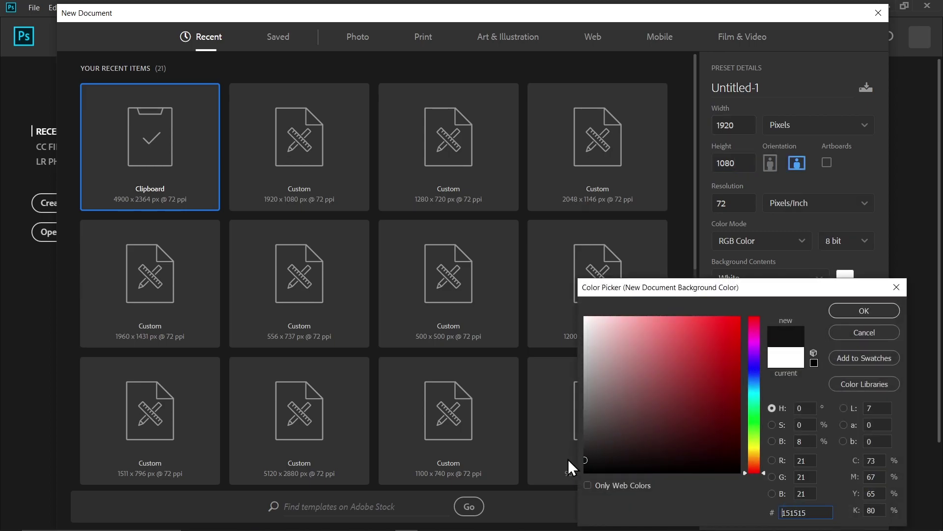
pyautogui.click(863, 311)
pyautogui.click(800, 507)
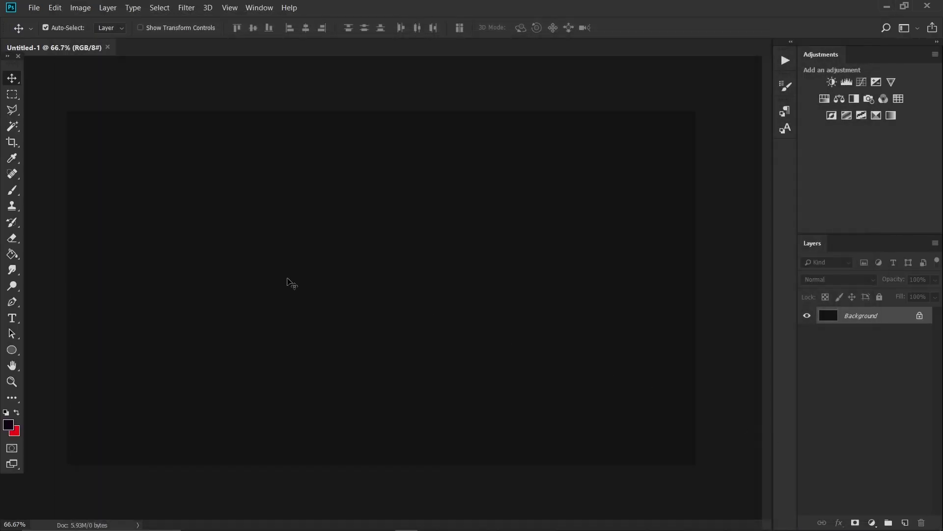
# Type 'LIGHT' in white #ffffff Akira Expanded Super Bold just left of canvas centre
pyautogui.click(13, 318)
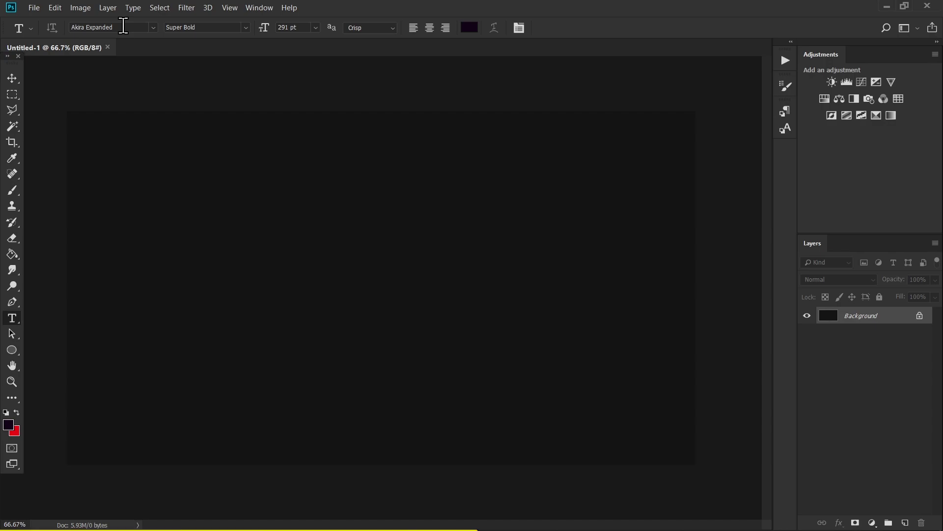
pyautogui.click(471, 28)
pyautogui.write('ffffff')
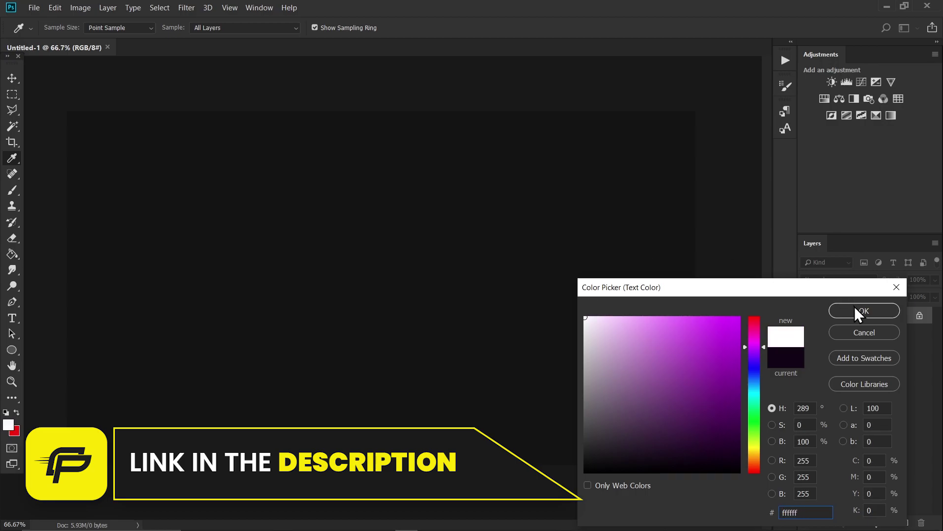
pyautogui.click(857, 310)
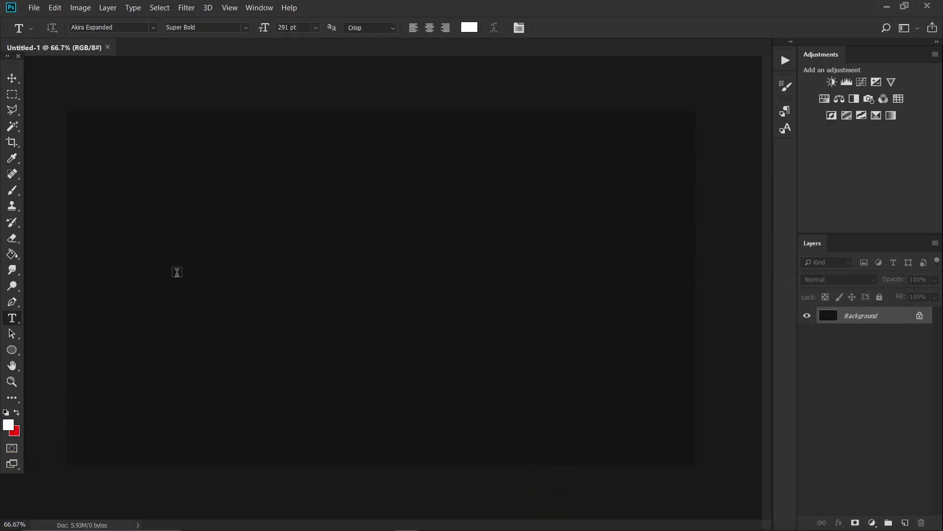
pyautogui.click(192, 265)
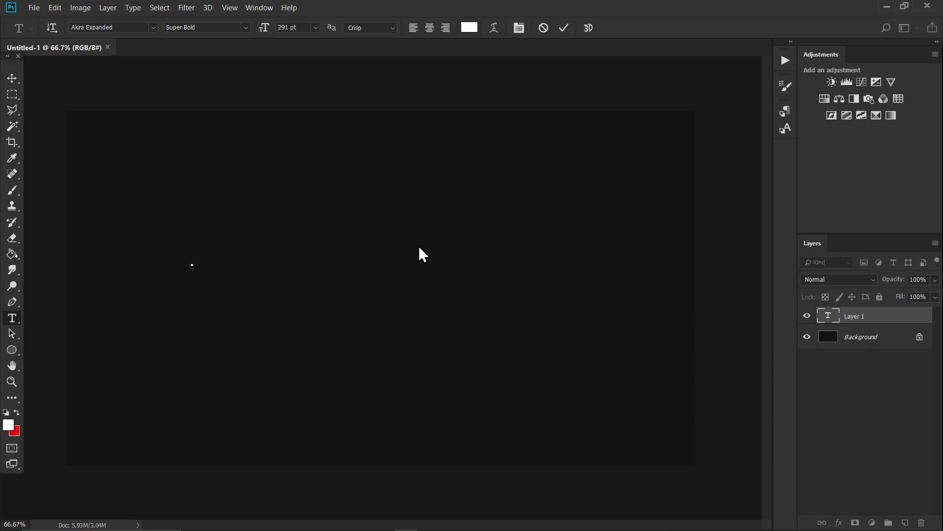
pyautogui.write('LIGHT')
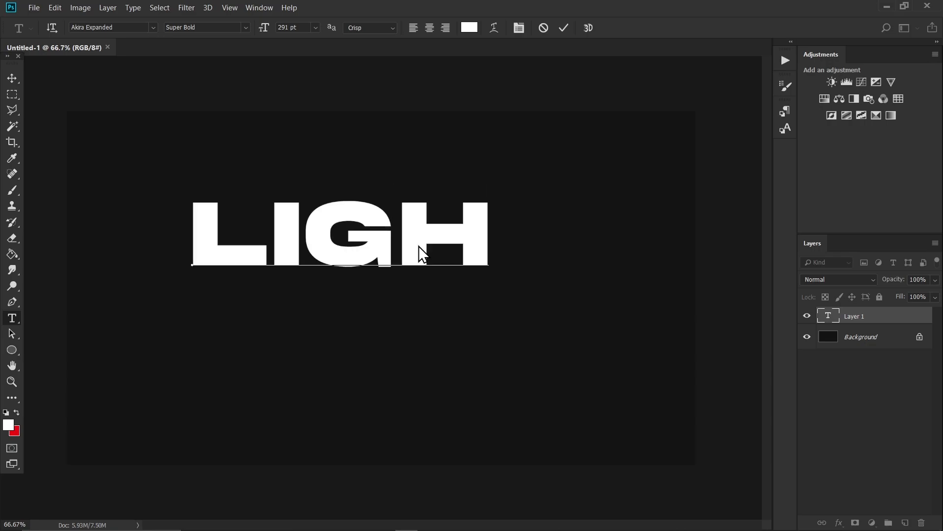
pyautogui.click(12, 76)
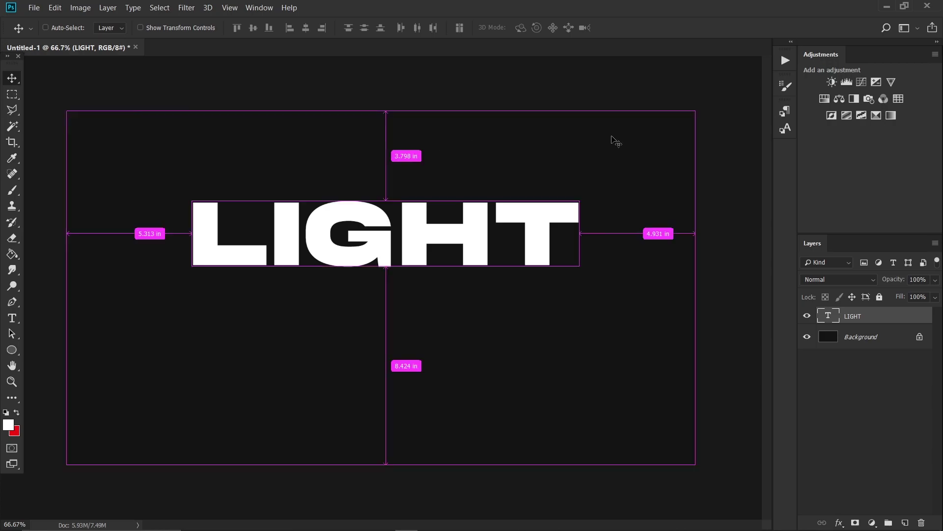
# Duplicate the LIGHT layer, move the copy below it and retype it as 'SLICE'
pyautogui.hotkey('ctrl', 'j')
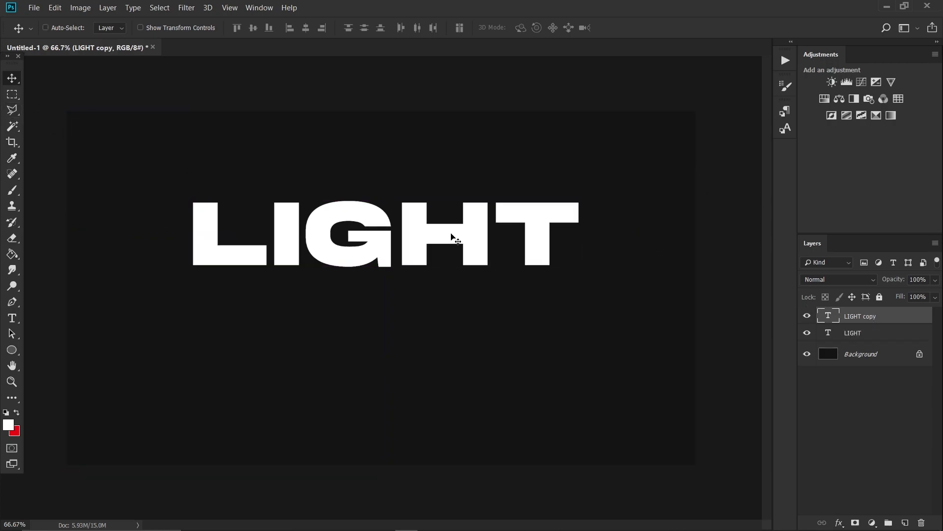
pyautogui.moveTo(484, 216); pyautogui.dragTo(487, 291)
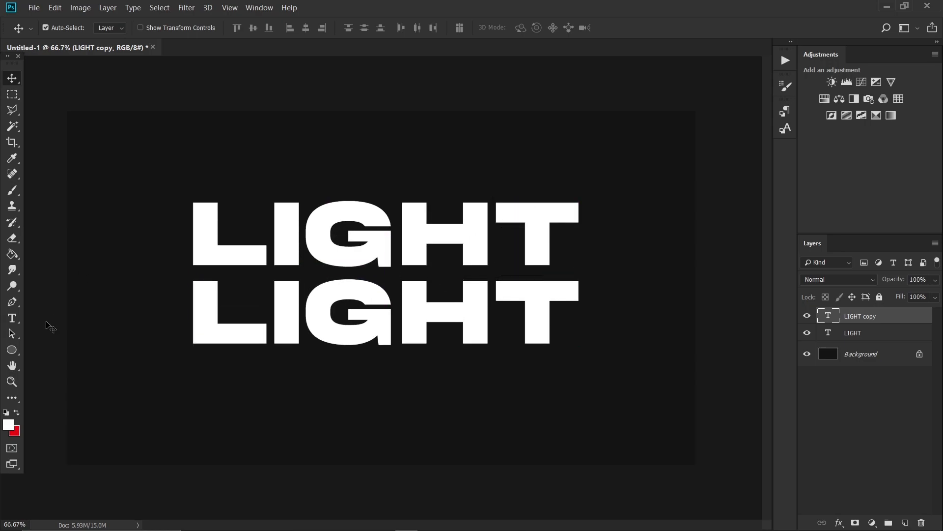
pyautogui.click(12, 318)
pyautogui.doubleClick(355, 306)
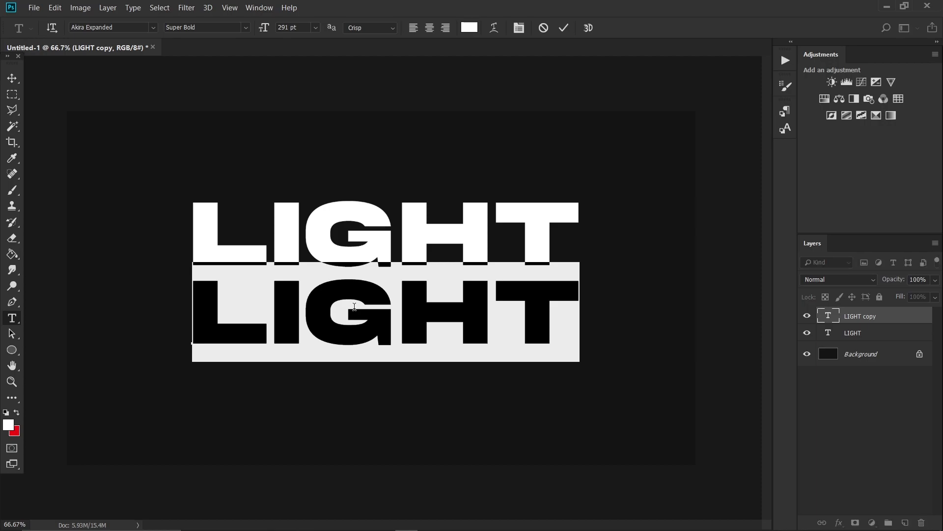
pyautogui.write('SLICE')
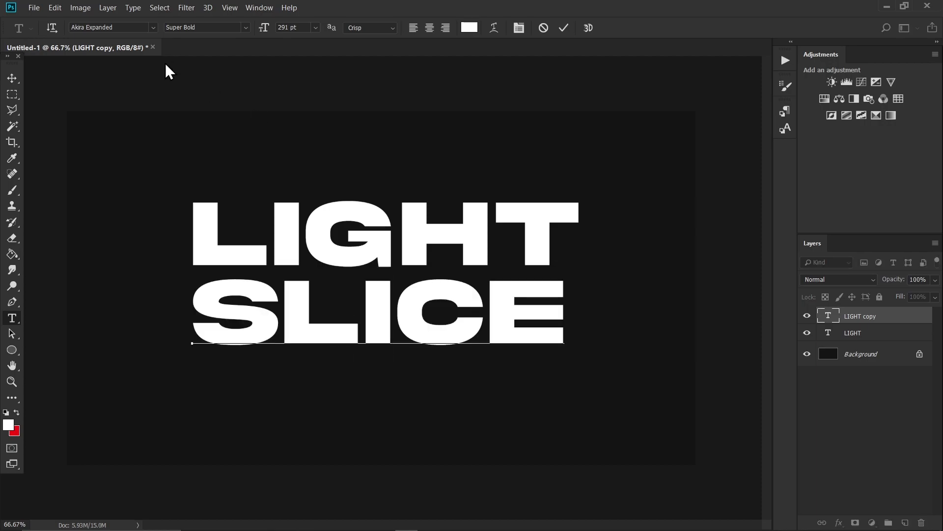
pyautogui.hotkey('ctrl', 'Return')
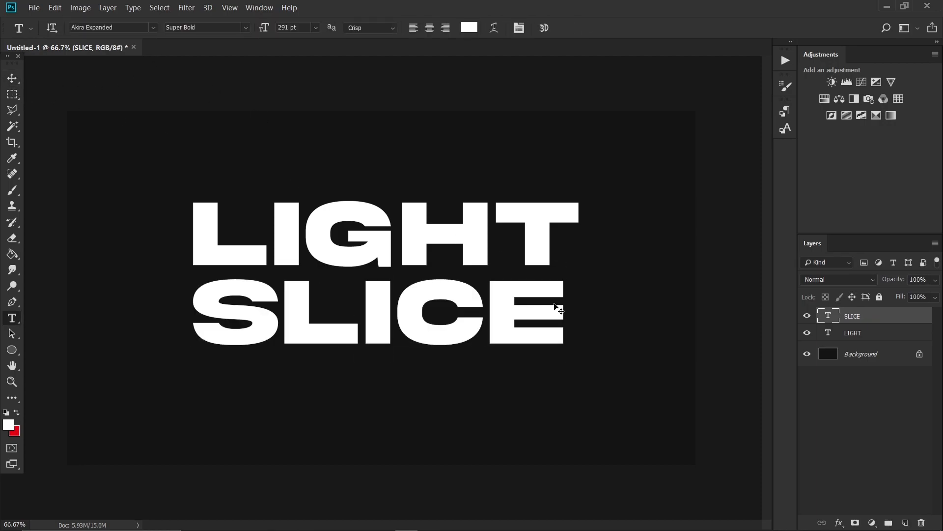
# Enlarge SLICE slightly, to about 295.28 pt, so it matches LIGHT's width
pyautogui.hotkey('ctrl', 't')
pyautogui.moveTo(565, 363); pyautogui.dragTo(549, 320)
pyautogui.press('Return')
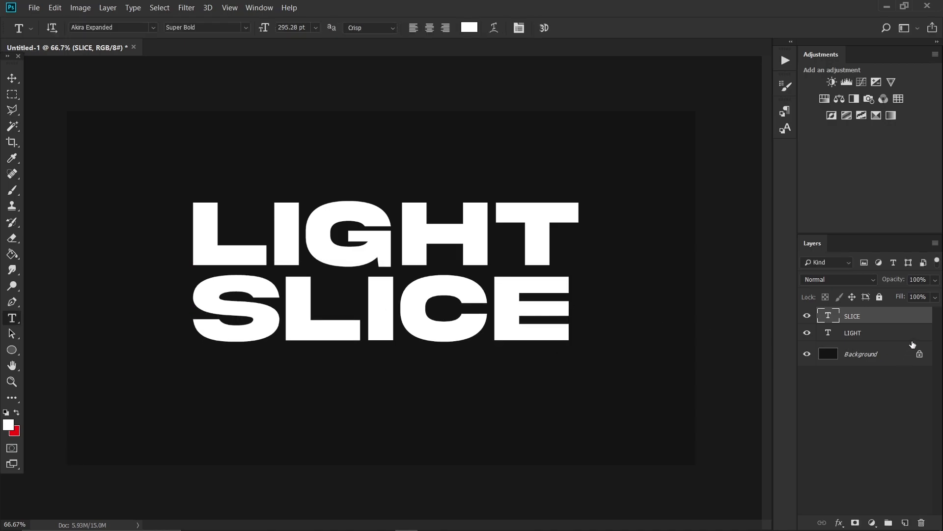
# Group LIGHT and SLICE into Group 1 and nudge it toward canvas centre
pyautogui.keyDown('ctrl'); pyautogui.click(875, 336); pyautogui.keyUp('ctrl')
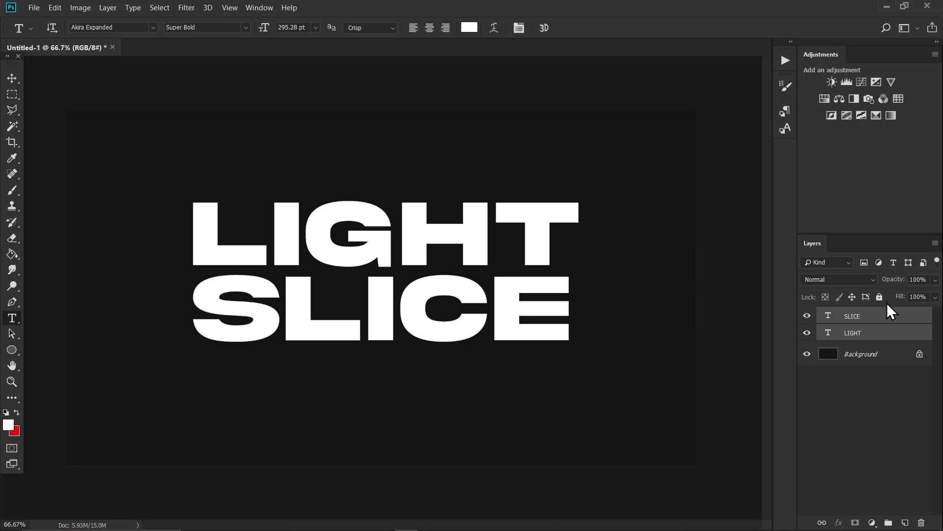
pyautogui.click(888, 524)
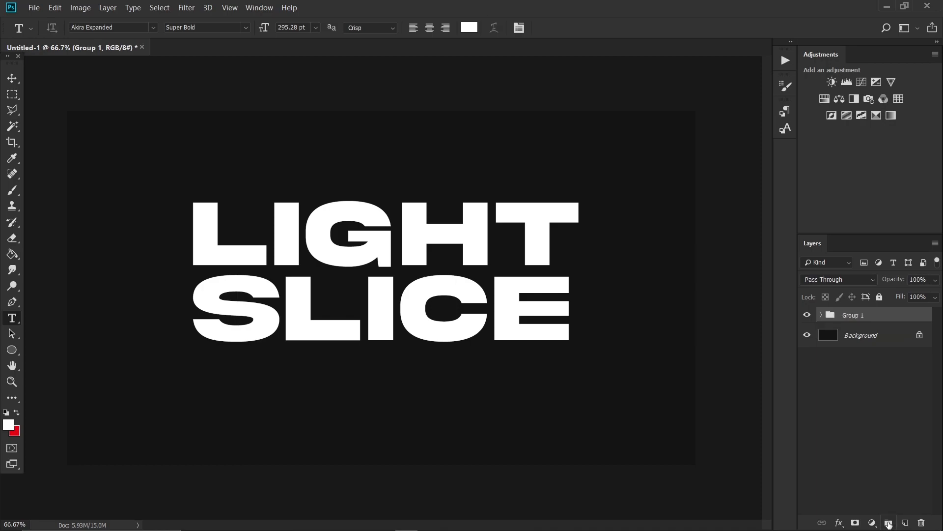
pyautogui.press('v')
pyautogui.moveTo(482, 236); pyautogui.dragTo(475, 252)
# Duplicate Group 1 and hide the Group 1 copy
pyautogui.hotkey('ctrl', 'j')
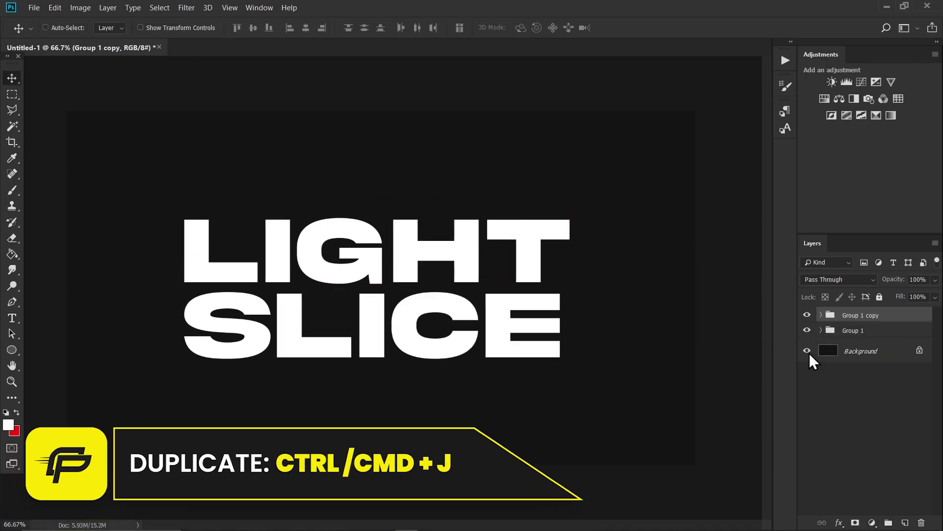
pyautogui.click(806, 315)
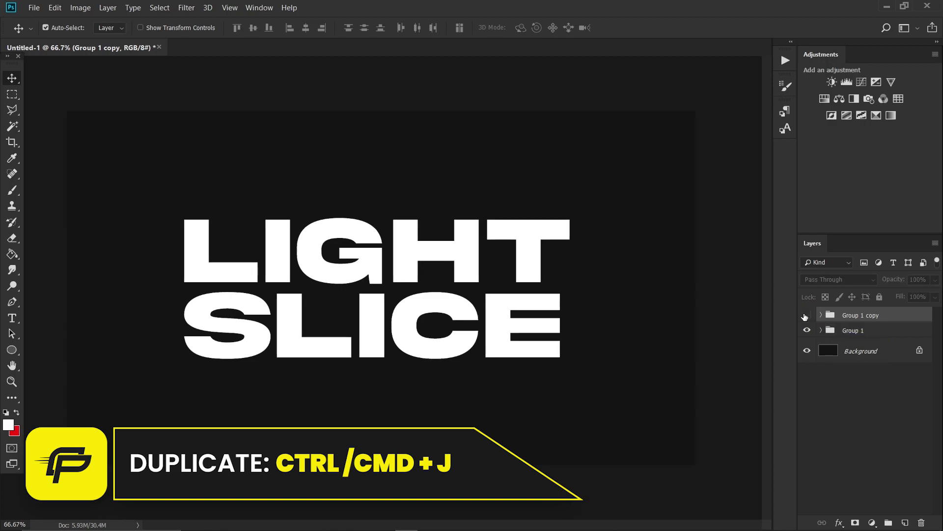
pyautogui.click(808, 330)
pyautogui.click(808, 331)
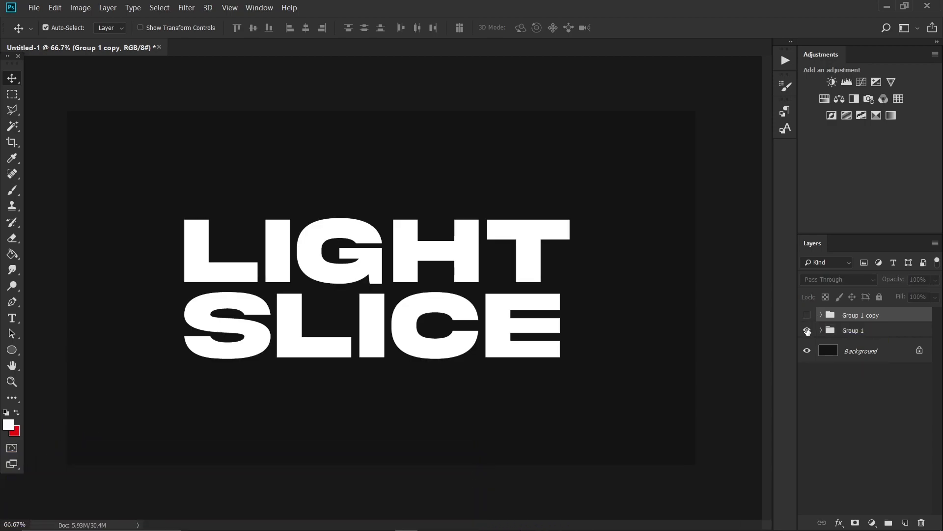
pyautogui.click(807, 331)
pyautogui.click(806, 316)
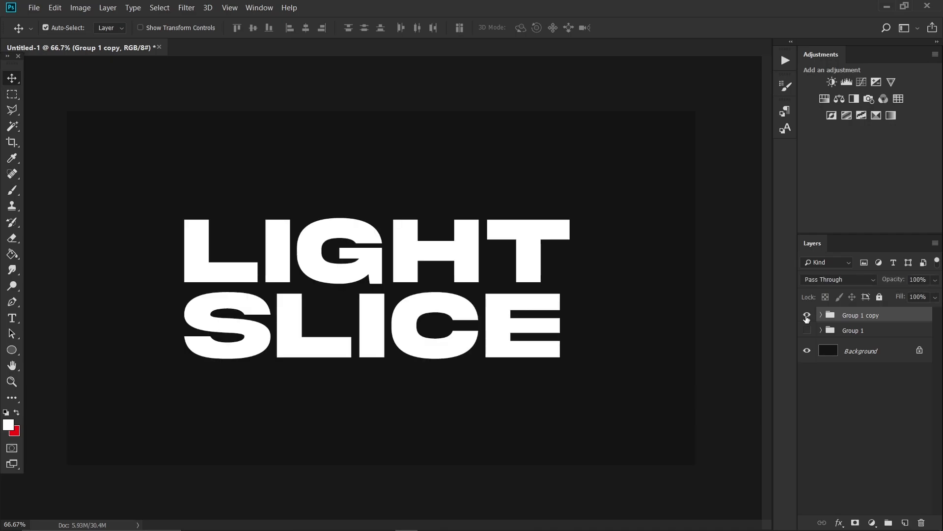
pyautogui.click(806, 316)
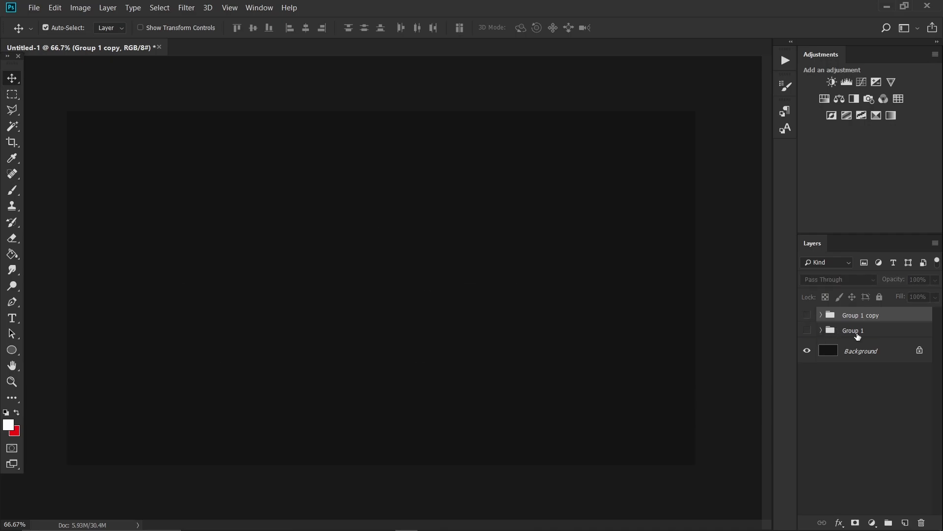
# Select and show Group 1, then bring up its layer effects list
pyautogui.click(857, 336)
pyautogui.click(807, 331)
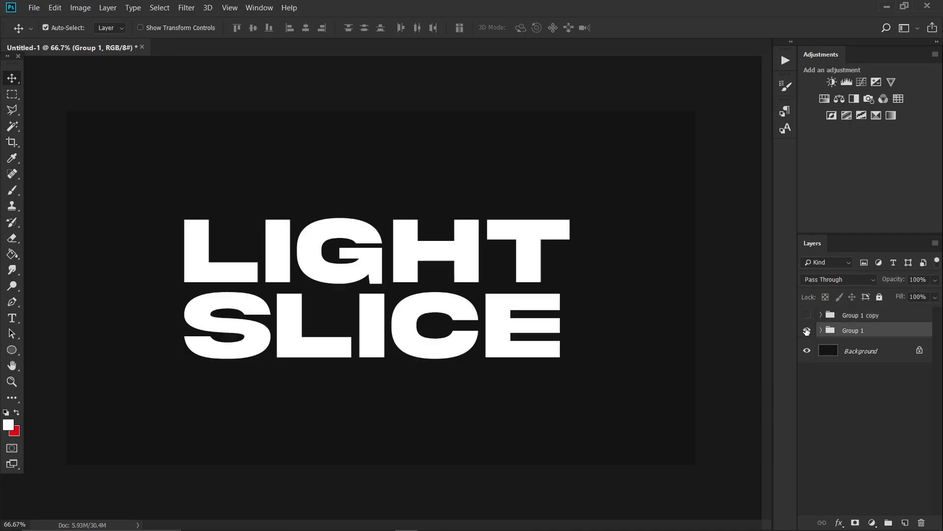
pyautogui.click(839, 522)
# Set Group 1's Fill Opacity to 0% and add a 3 px #c600ff stroke
pyautogui.click(865, 406)
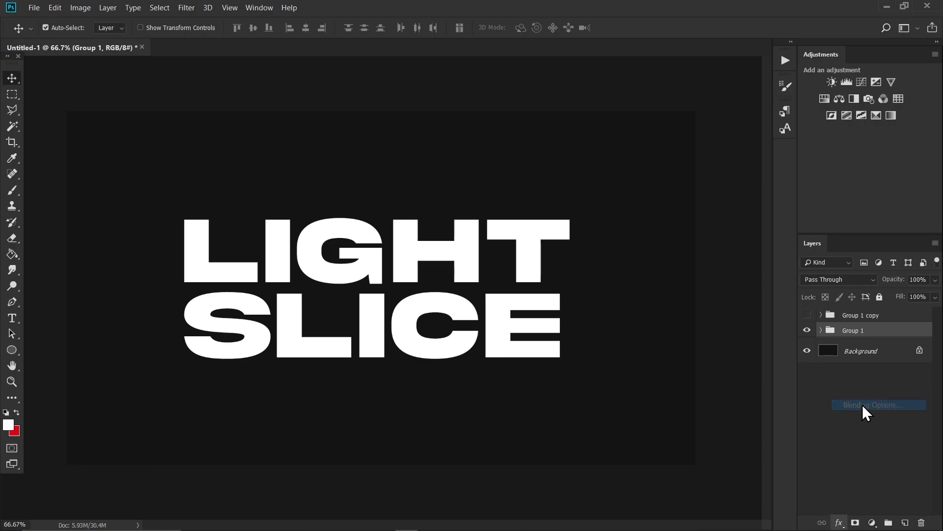
pyautogui.moveTo(265, 239); pyautogui.dragTo(679, 81)
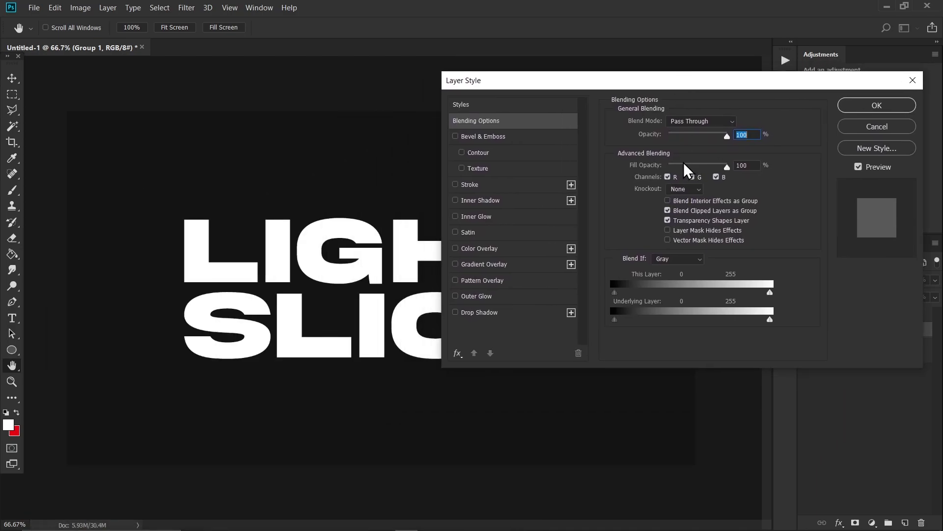
pyautogui.moveTo(688, 167); pyautogui.dragTo(658, 173)
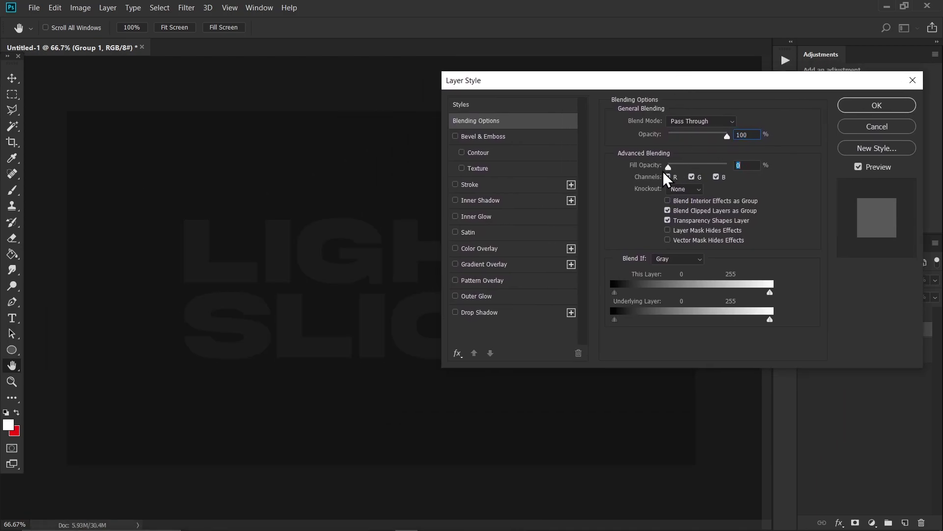
pyautogui.click(494, 186)
pyautogui.click(643, 212)
pyautogui.write('b72222')
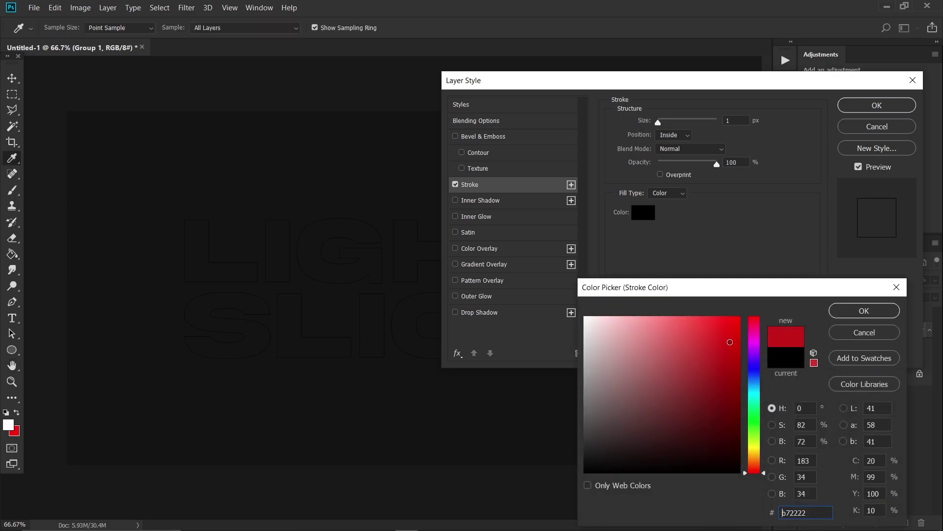
pyautogui.click(740, 317)
pyautogui.click(755, 348)
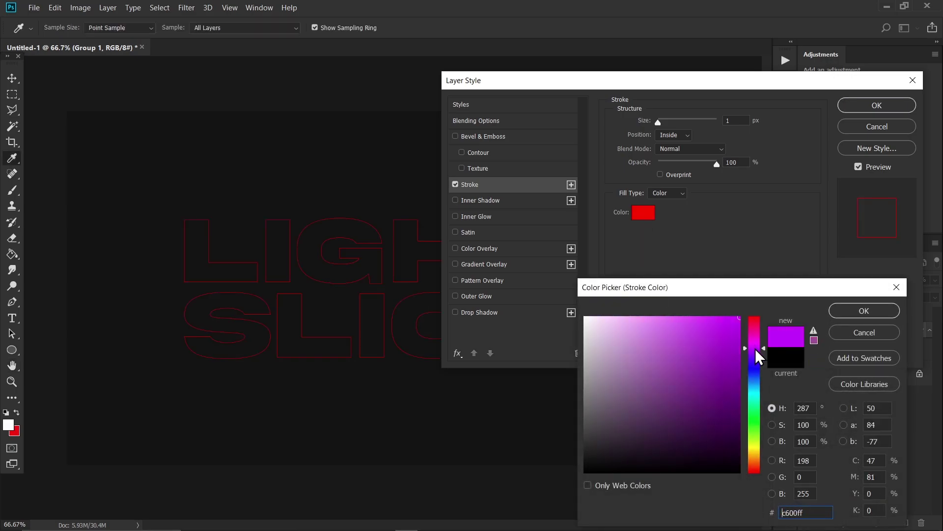
pyautogui.click(863, 311)
pyautogui.doubleClick(729, 120)
pyautogui.write('3')
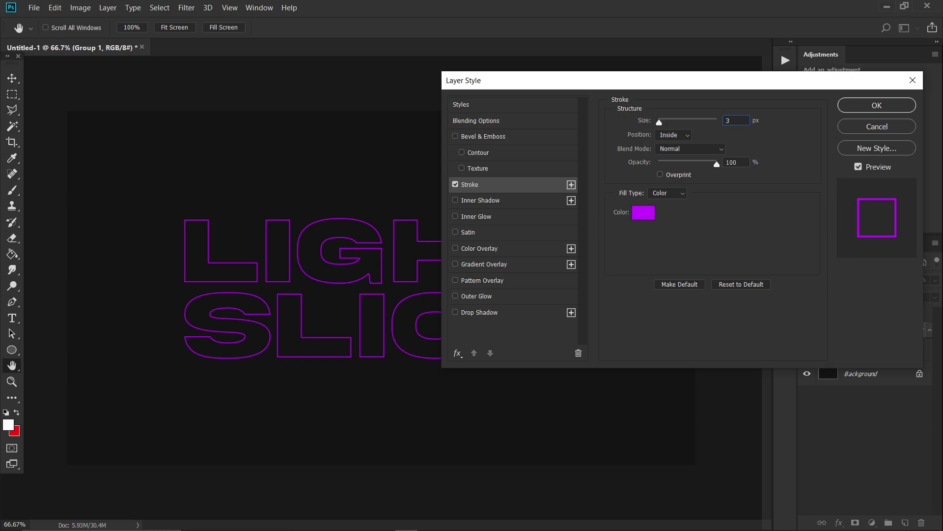
pyautogui.click(891, 108)
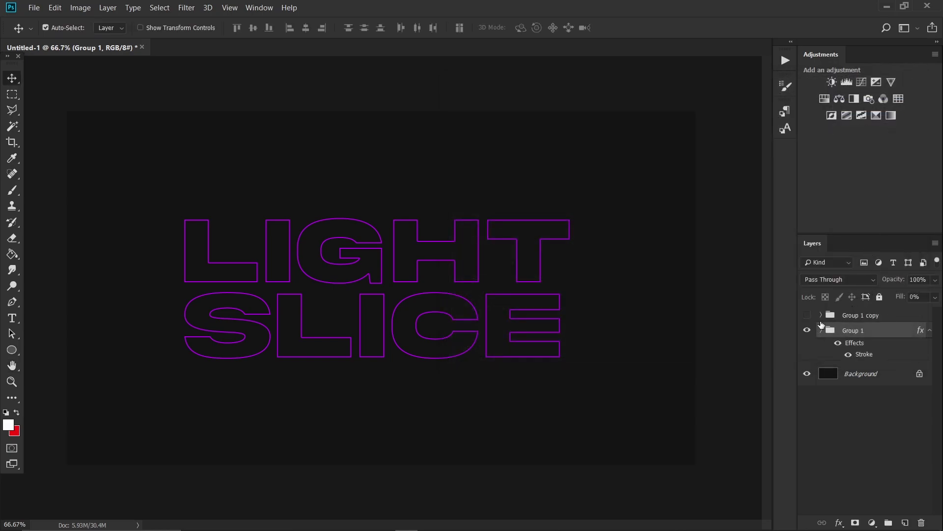
# Show Group 1 copy again and add a new empty layer above it
pyautogui.click(807, 315)
pyautogui.click(898, 316)
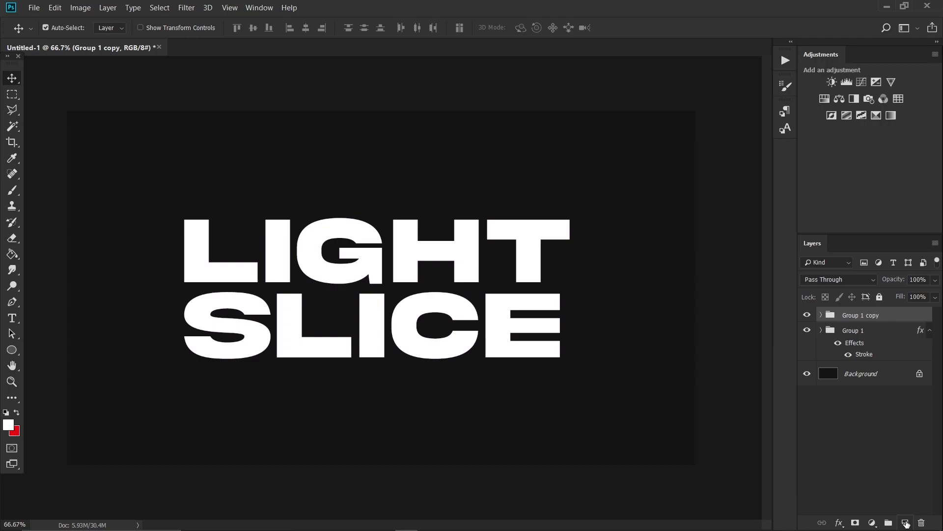
pyautogui.click(907, 523)
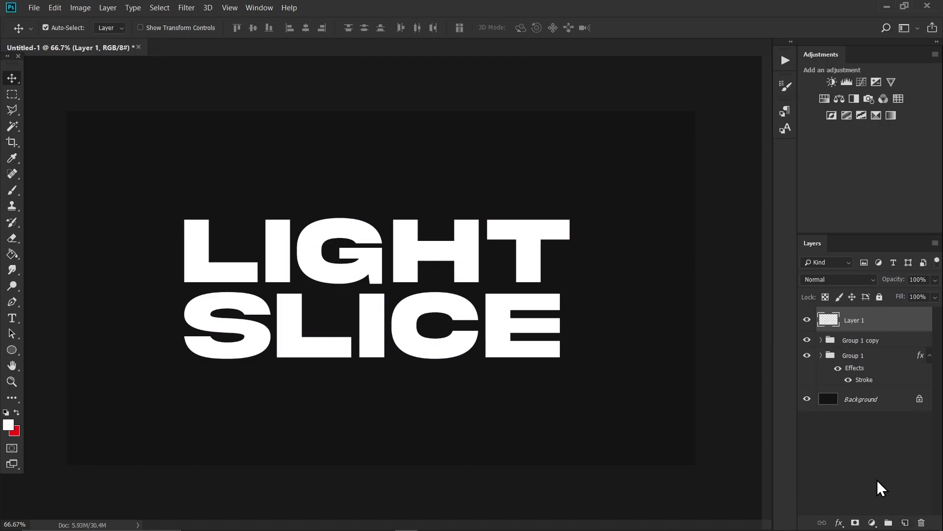
# Set up a soft round brush at 0% hardness and about 1066 px
pyautogui.click(12, 190)
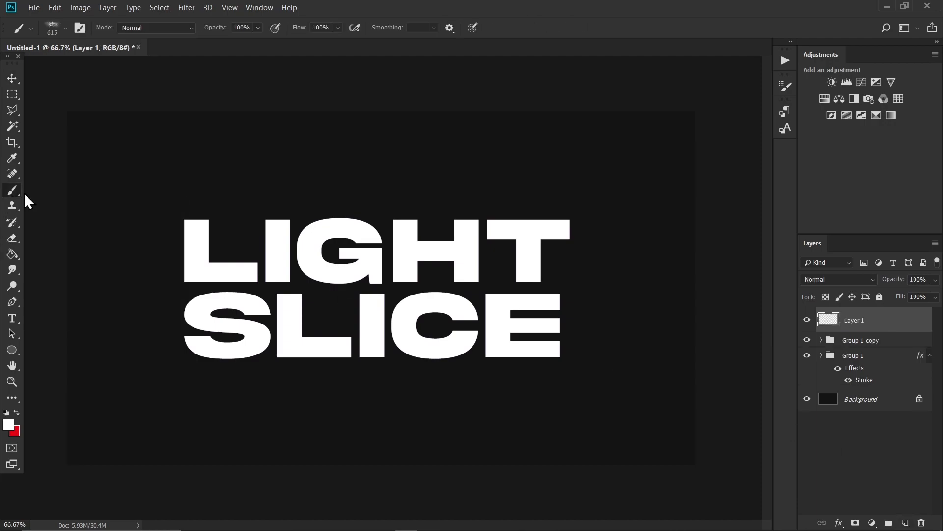
pyautogui.rightClick(359, 232)
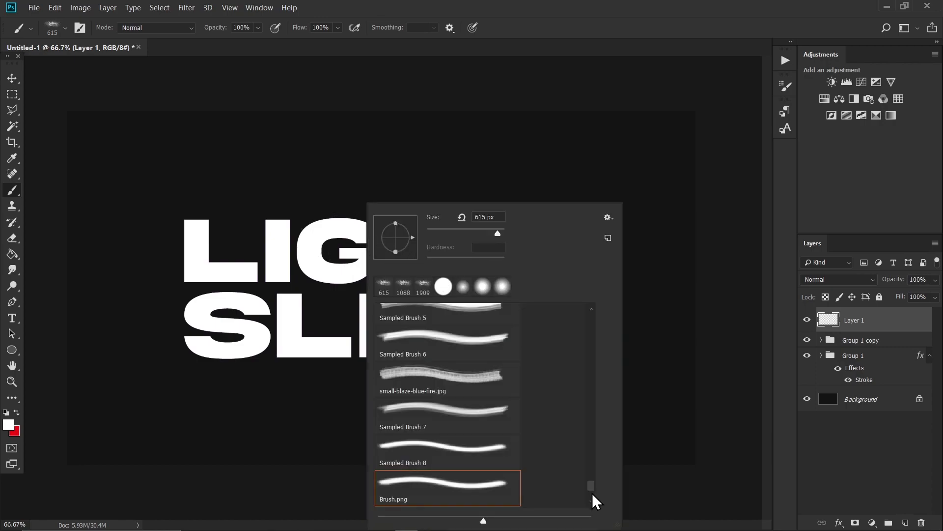
pyautogui.moveTo(596, 482); pyautogui.dragTo(602, 310)
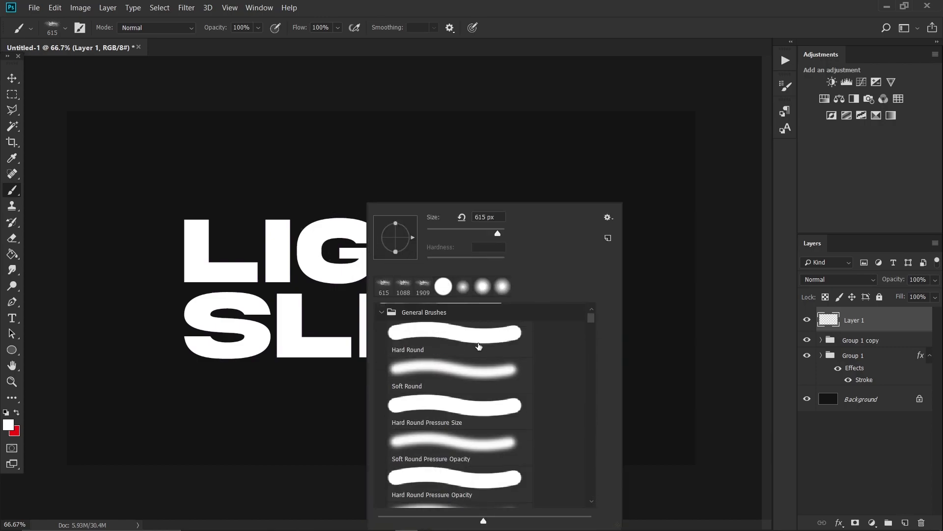
pyautogui.click(443, 285)
pyautogui.moveTo(467, 261); pyautogui.dragTo(379, 265)
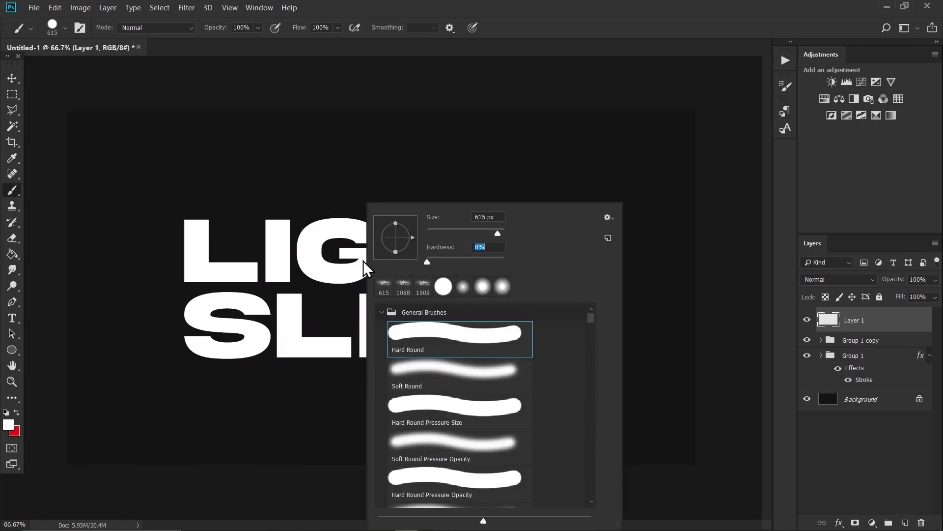
pyautogui.moveTo(284, 256); pyautogui.dragTo(378, 222)
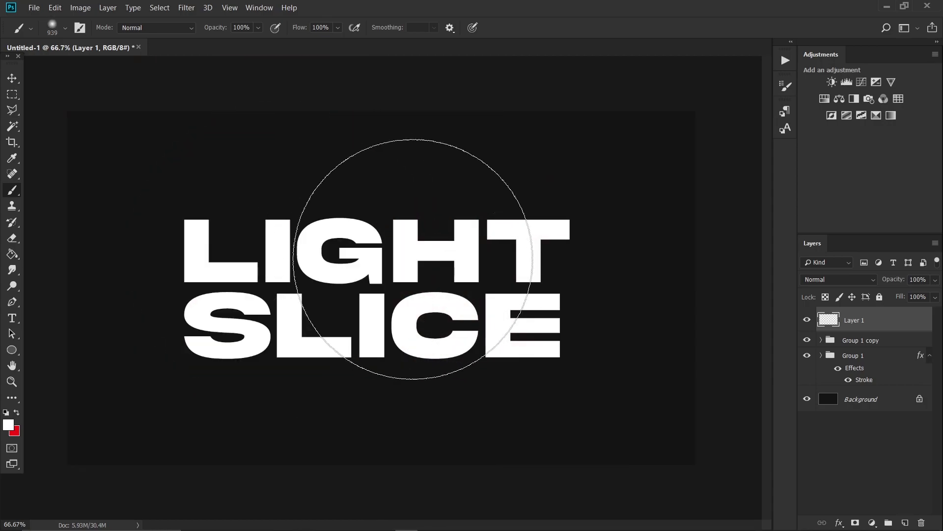
pyautogui.rightClick(374, 287)
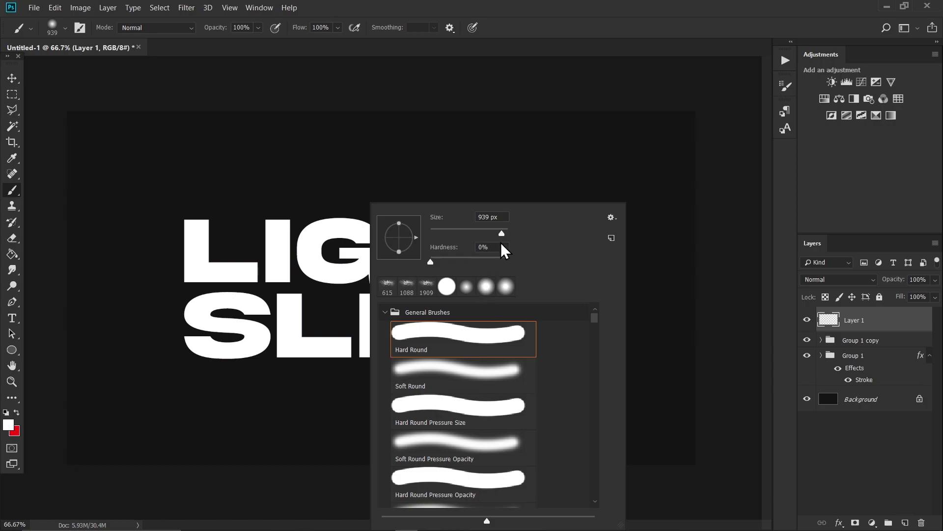
pyautogui.moveTo(269, 307); pyautogui.dragTo(296, 295)
# Paint a single #9c00ff purple glow over the centre of the text
pyautogui.click(8, 425)
pyautogui.moveTo(718, 347)
pyautogui.mouseDown()
pyautogui.moveTo(771, 314)
pyautogui.moveTo(756, 352)
pyautogui.mouseUp()
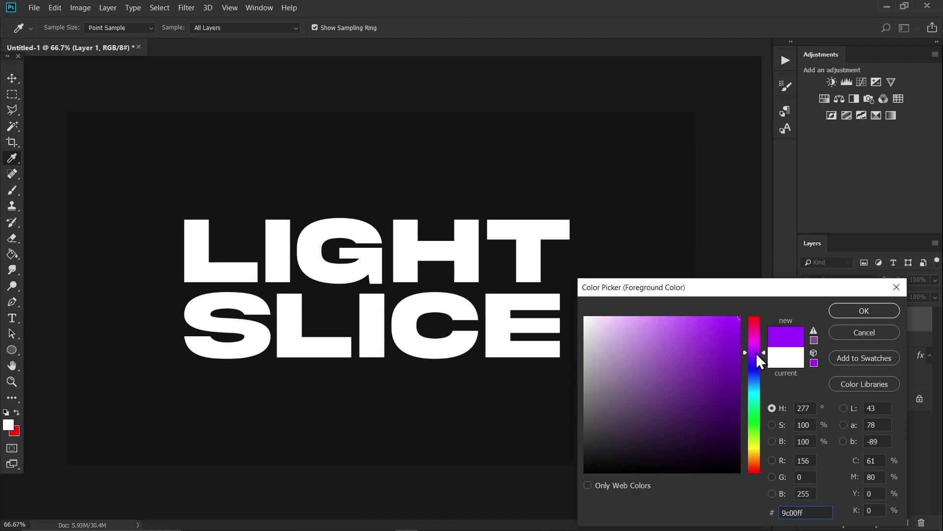
pyautogui.click(860, 310)
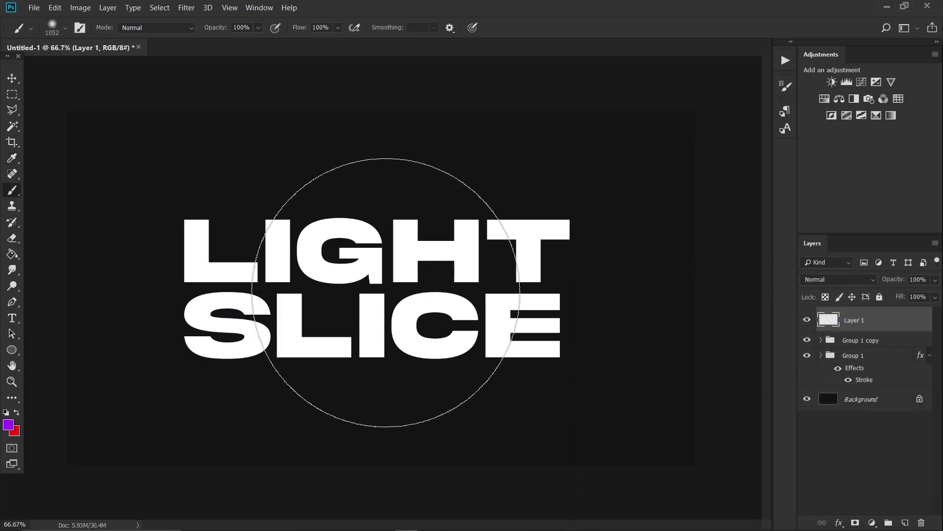
pyautogui.click(388, 294)
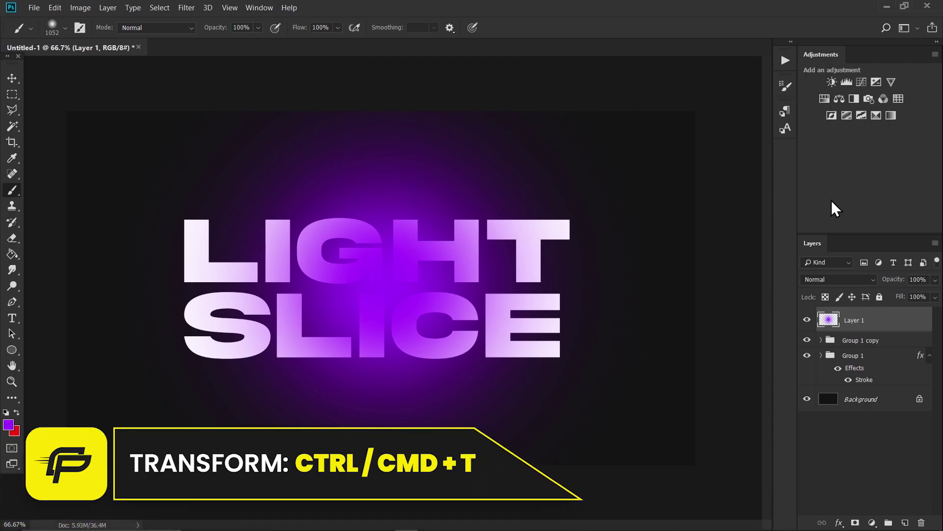
# Squash the purple glow into a horizontal strip and move it above LIGHT
pyautogui.hotkey('ctrl', 't')
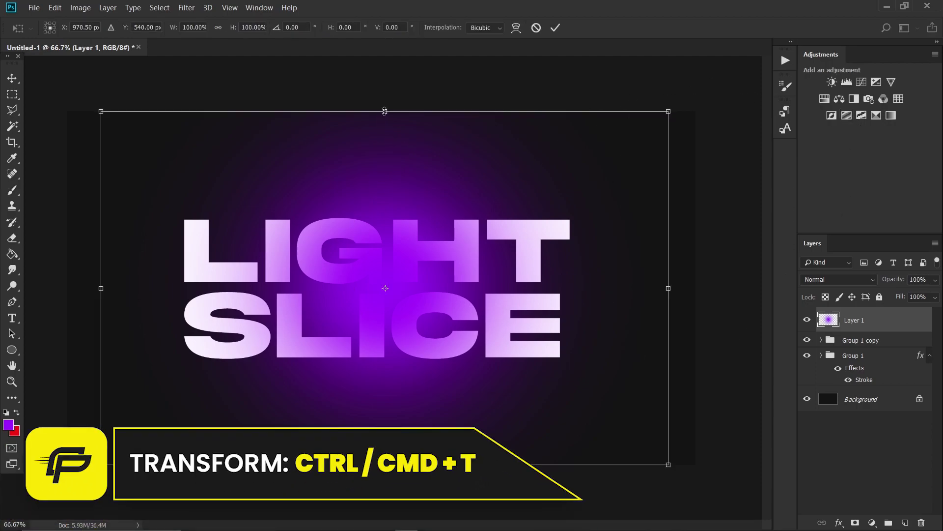
pyautogui.moveTo(385, 111); pyautogui.dragTo(392, 287)
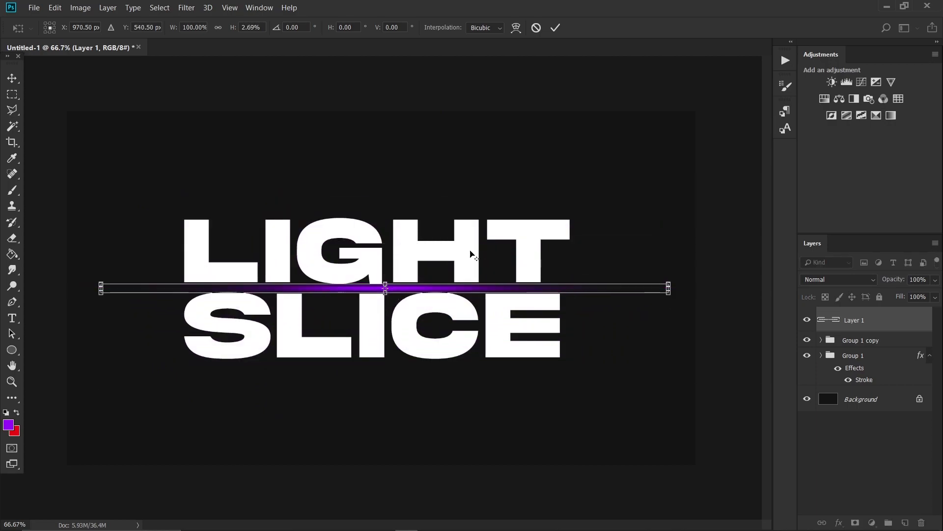
pyautogui.press('Return')
pyautogui.press('v')
pyautogui.moveTo(440, 336); pyautogui.dragTo(435, 211)
# Flatten the strip further into a thin line and check its distances to the canvas edges
pyautogui.hotkey('ctrl', 't')
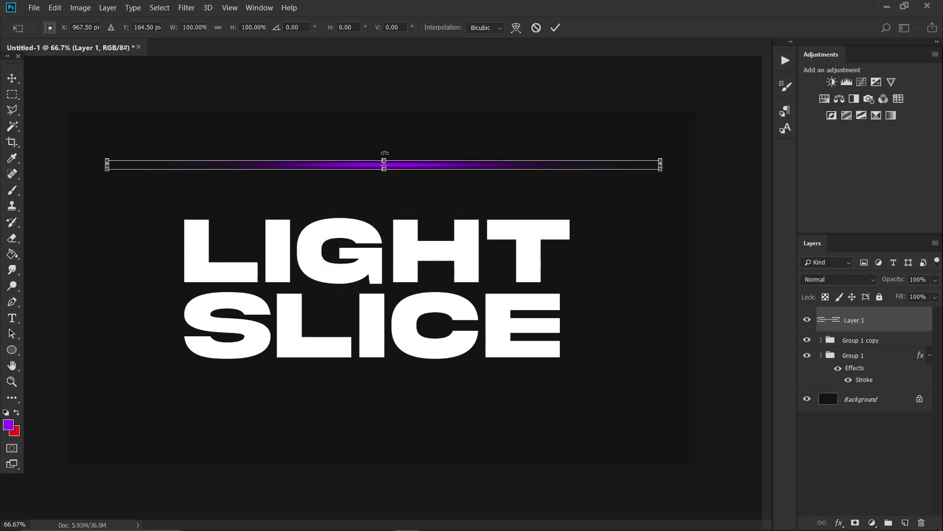
pyautogui.moveTo(384, 160); pyautogui.dragTo(385, 166)
pyautogui.press('Return')
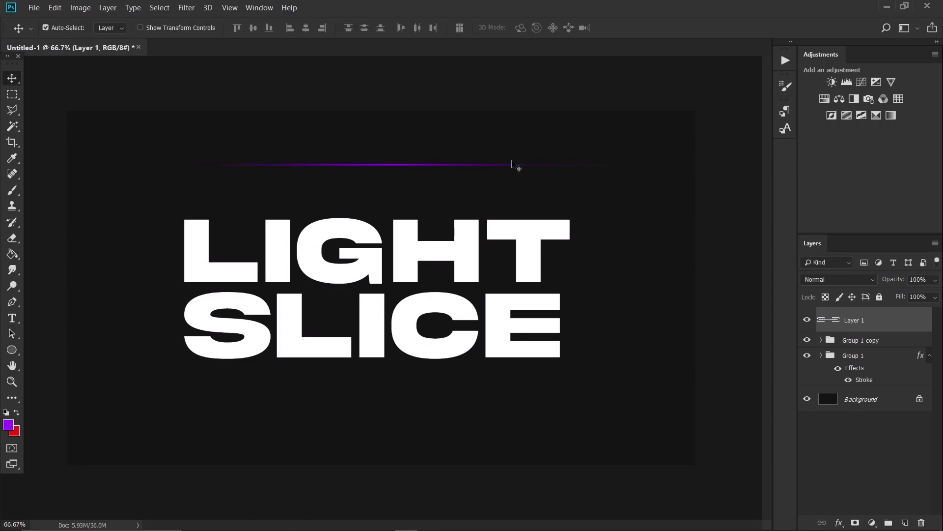
pyautogui.press('ctrl')
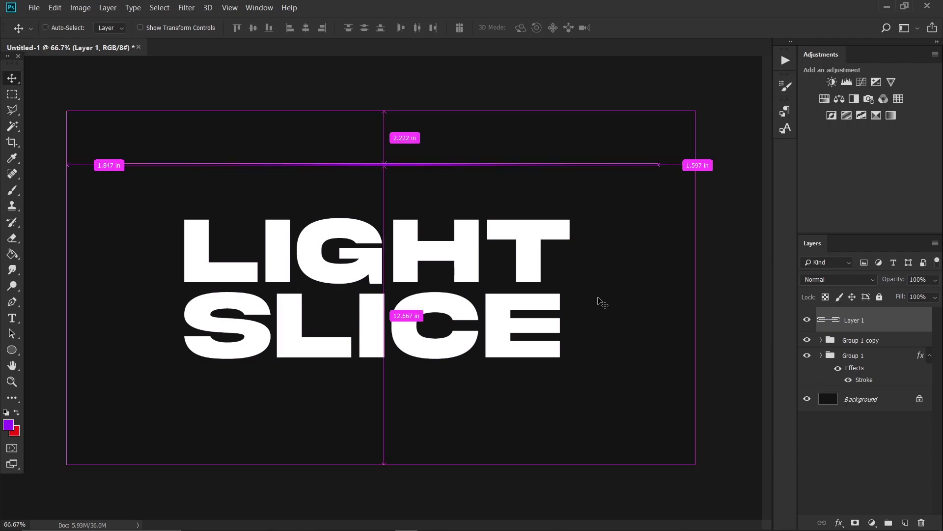
pyautogui.hotkey('ctrl', 't')
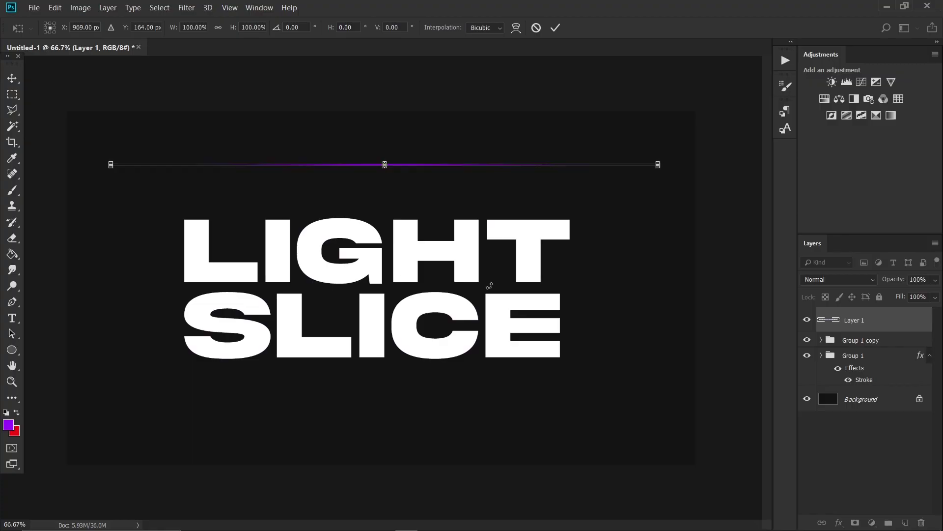
# Rotate the purple line to -67°, shift it right through the letters, and duplicate it
pyautogui.moveTo(490, 286); pyautogui.dragTo(555, 107)
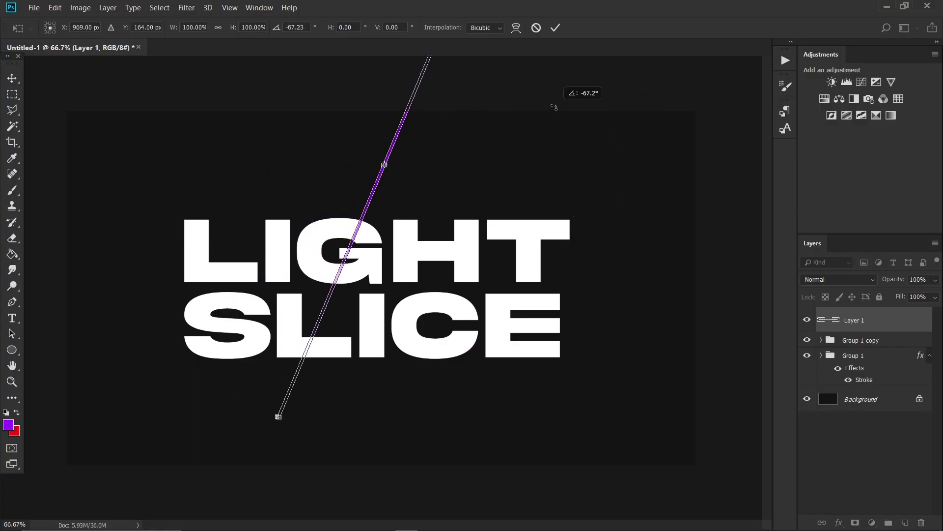
pyautogui.press('Return')
pyautogui.moveTo(437, 185); pyautogui.dragTo(539, 291)
pyautogui.hotkey('ctrl', 'j')
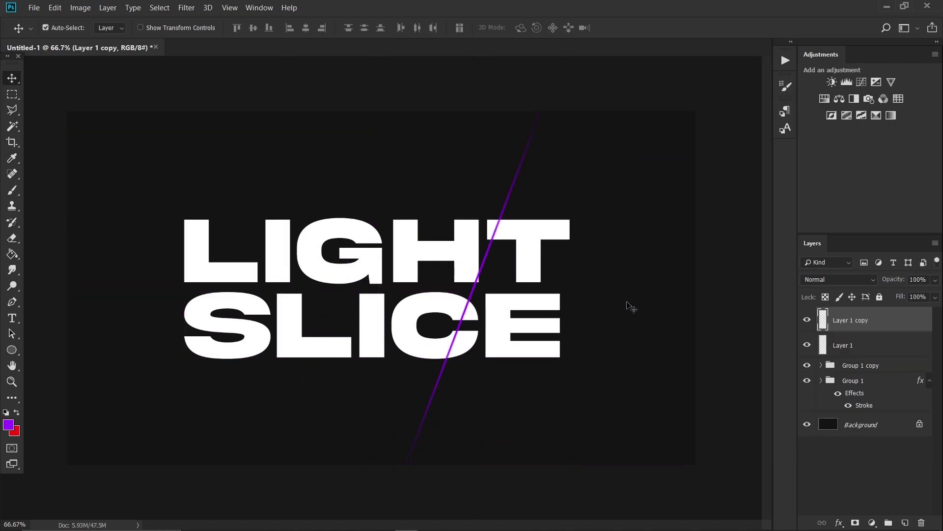
# Erase both streak ends with a 0%-hardness eraser for soft tips, then duplicate Layer 1
pyautogui.hotkey('ctrl', 'z')
pyautogui.press('e')
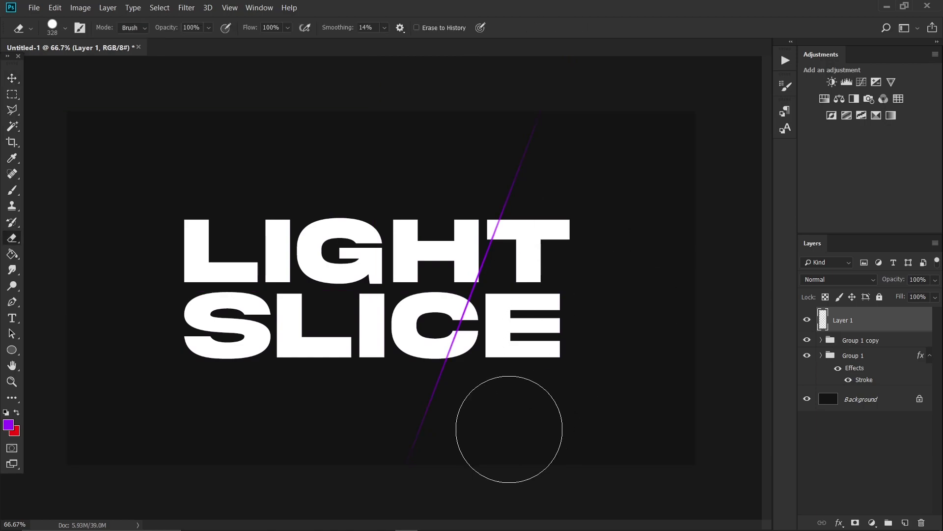
pyautogui.moveTo(507, 432)
pyautogui.mouseDown()
pyautogui.moveTo(401, 470)
pyautogui.moveTo(384, 453)
pyautogui.mouseUp()
pyautogui.hotkey('ctrl', 'z')
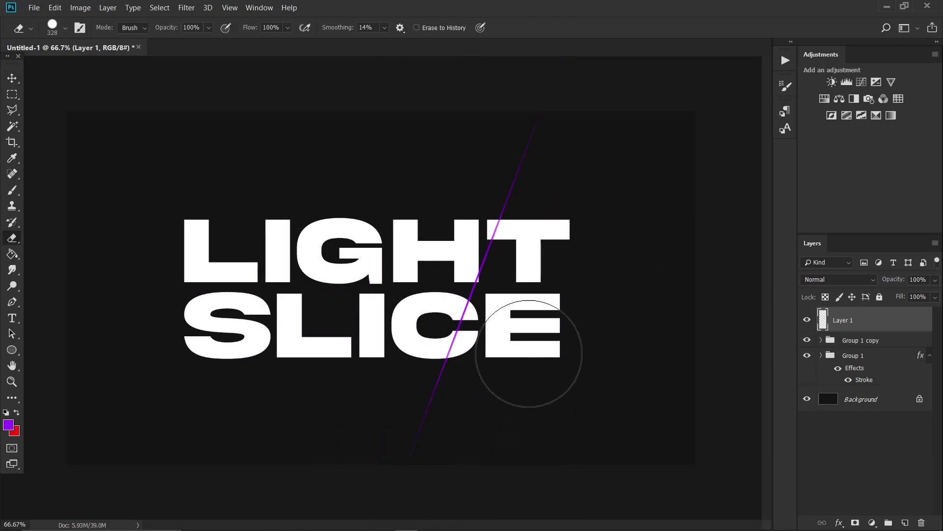
pyautogui.keyDown('alt'); pyautogui.rightClick(506, 394); pyautogui.keyUp('alt')
pyautogui.moveTo(488, 459); pyautogui.dragTo(407, 453)
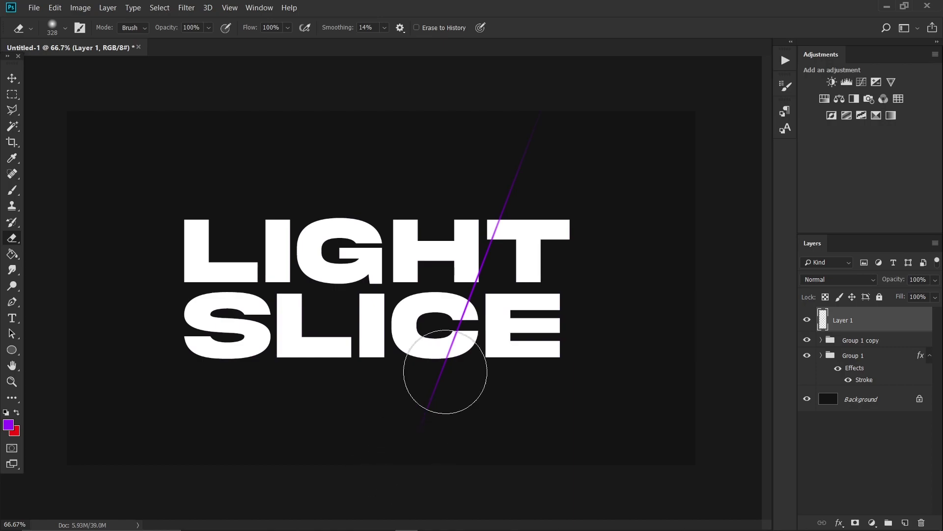
pyautogui.moveTo(553, 97); pyautogui.dragTo(552, 112)
pyautogui.rightClick(598, 204)
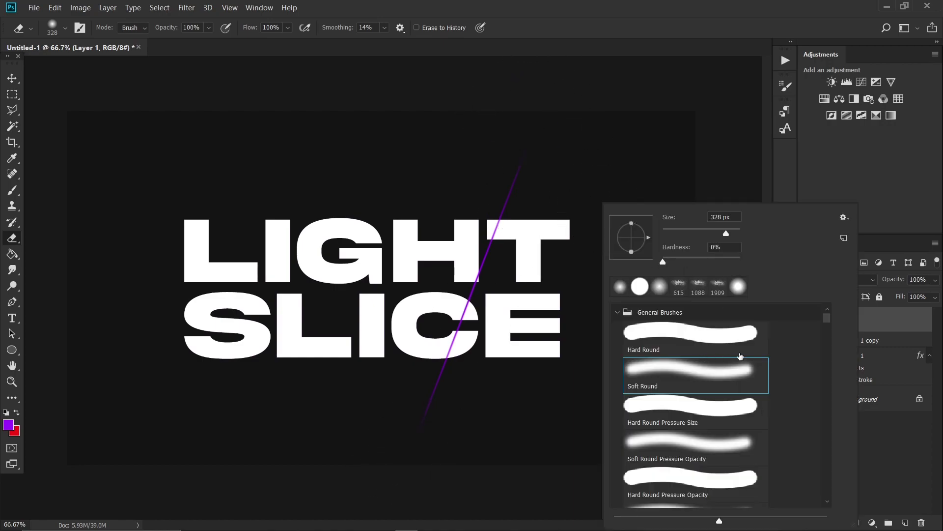
pyautogui.click(923, 331)
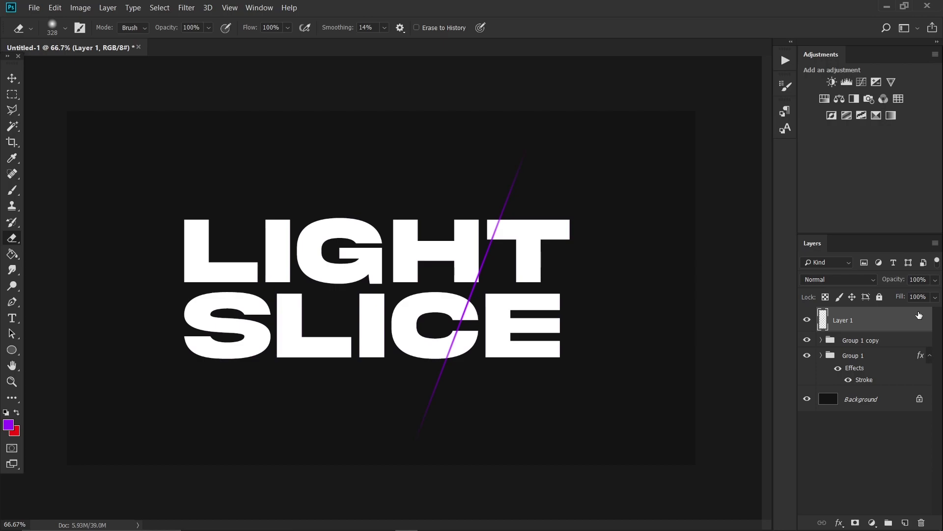
pyautogui.hotkey('ctrl', 'j')
pyautogui.press('v')
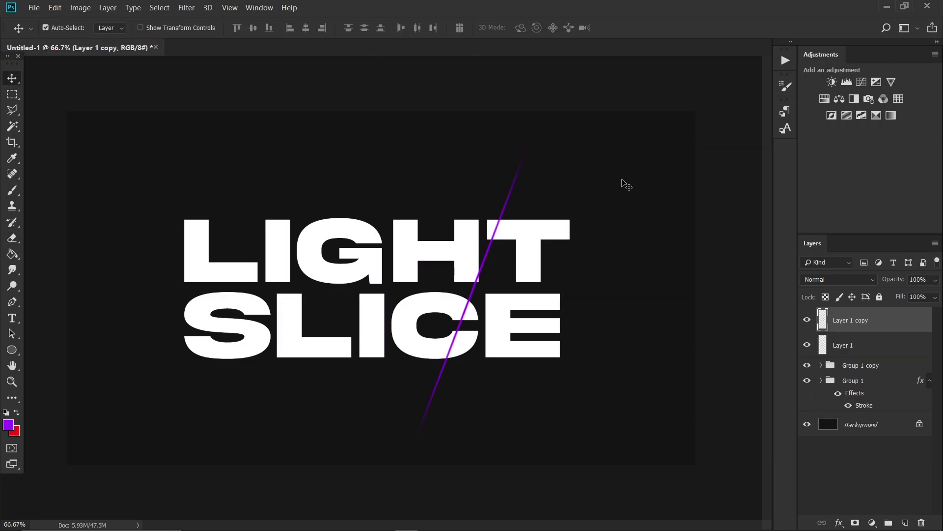
# Move the streak copy left over the left letters, merge it with Layer 1, then select Group 1 copy
pyautogui.moveTo(602, 276); pyautogui.dragTo(395, 278)
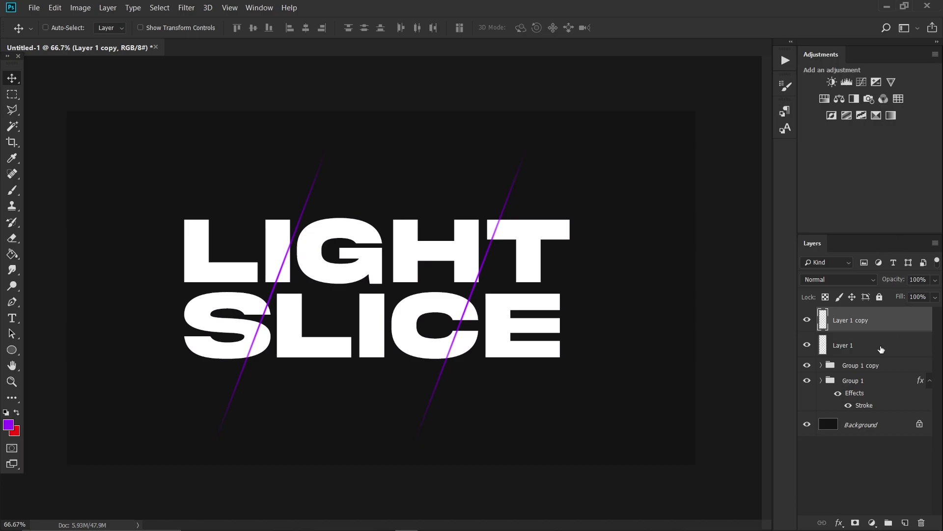
pyautogui.keyDown('ctrl'); pyautogui.click(864, 342); pyautogui.keyUp('ctrl')
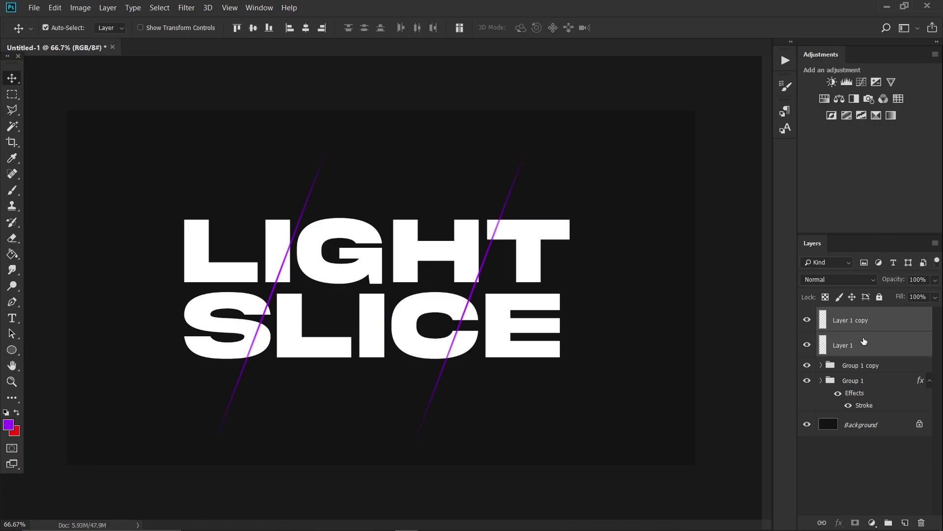
pyautogui.rightClick(890, 321)
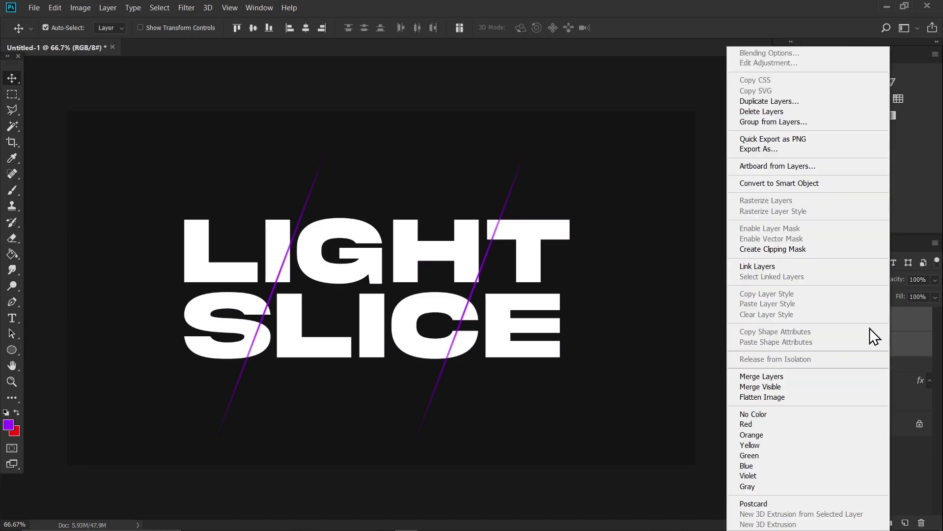
pyautogui.click(798, 376)
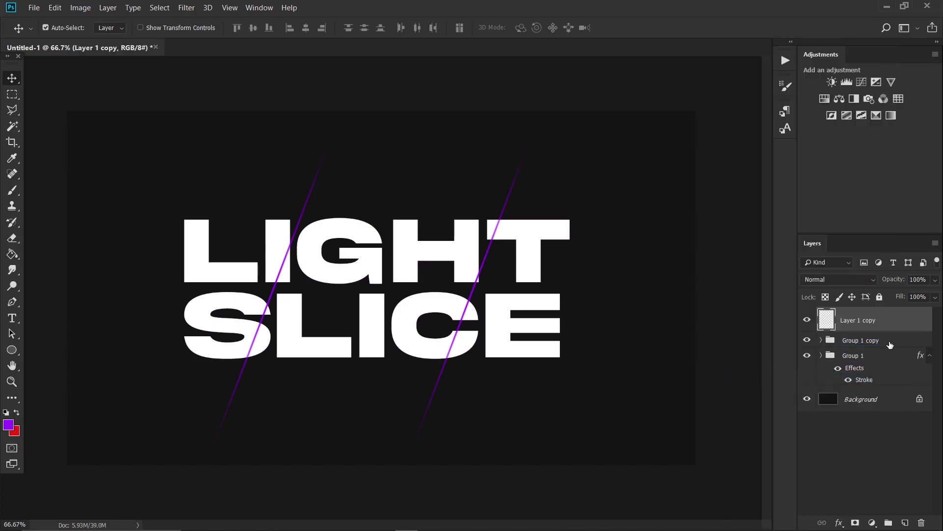
pyautogui.click(890, 341)
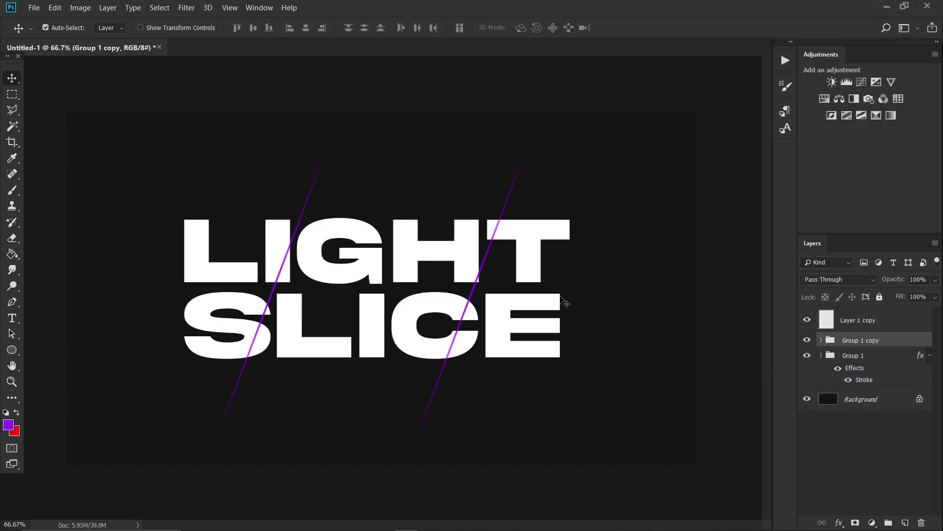
# Select the areas outside both purple streaks, invert it, and add it as Group 1 copy's layer mask
pyautogui.click(13, 110)
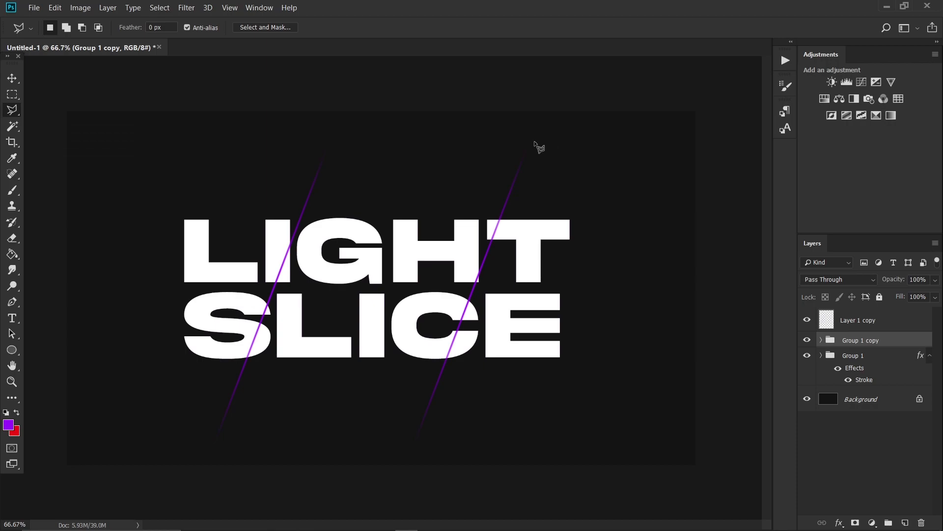
pyautogui.click(534, 142)
pyautogui.press('shift')
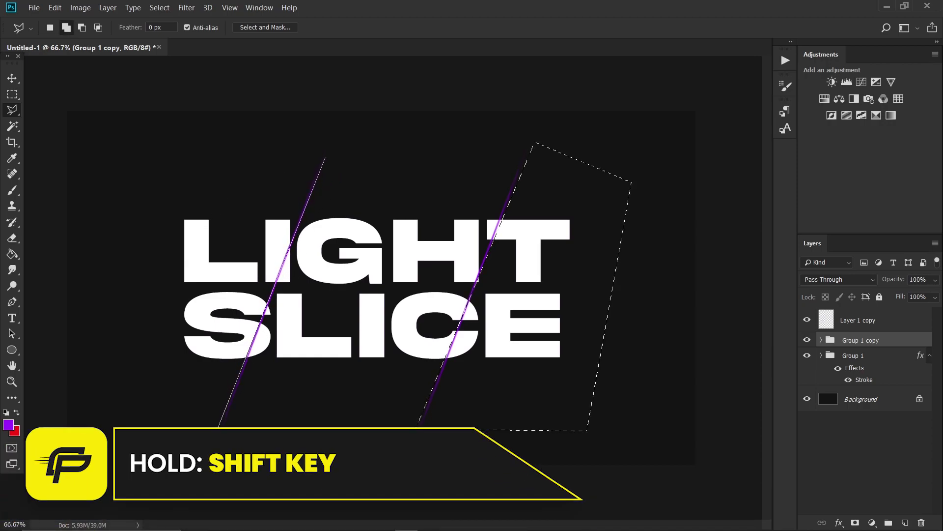
pyautogui.click(91, 382)
pyautogui.click(88, 303)
pyautogui.click(113, 139)
pyautogui.click(292, 118)
pyautogui.doubleClick(324, 157)
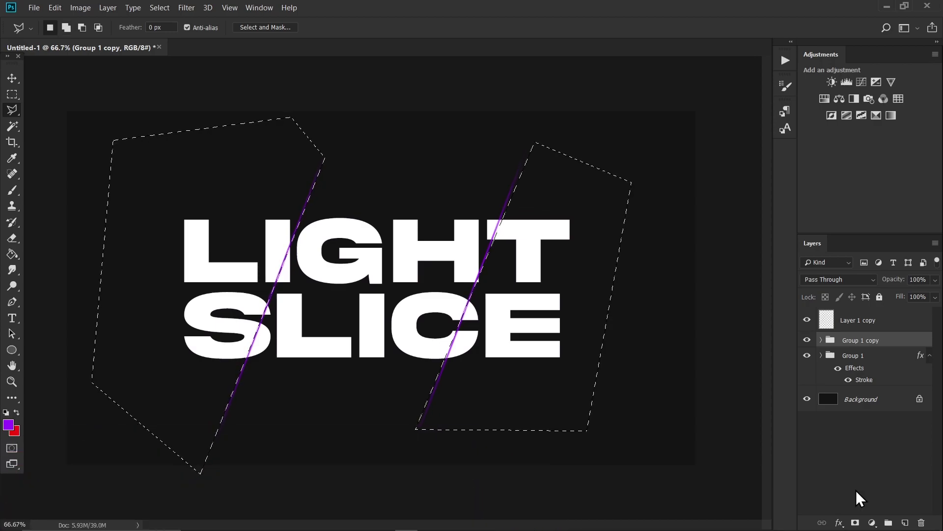
pyautogui.hotkey('ctrl', 'shift', 'i')
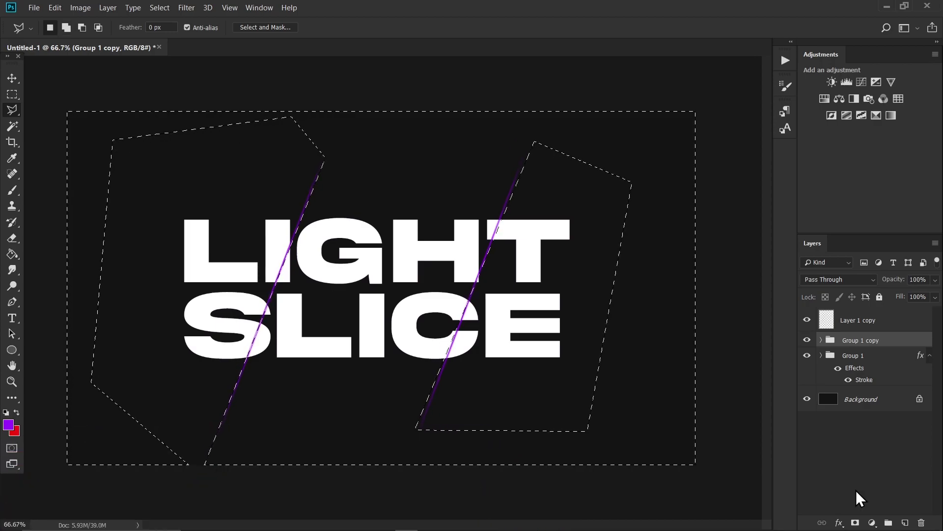
pyautogui.click(855, 522)
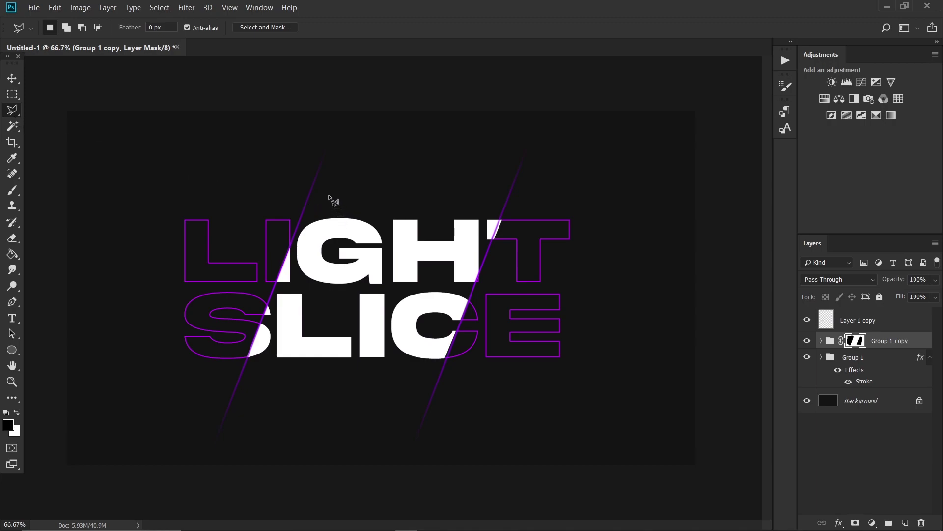
# Draw thin sliver selections across the letters, including one over the H, then deselect
pyautogui.click(349, 224)
pyautogui.click(327, 162)
pyautogui.press('shift')
pyautogui.click(426, 214)
pyautogui.click(439, 258)
pyautogui.click(430, 197)
pyautogui.click(426, 214)
pyautogui.hotkey('ctrl', 'd')
# Add thin triangular sliver selections under the S, L and C and over the L
pyautogui.press('shift')
pyautogui.click(346, 376)
pyautogui.click(335, 393)
pyautogui.click(303, 341)
pyautogui.click(346, 376)
pyautogui.click(418, 382)
pyautogui.click(404, 333)
pyautogui.click(412, 389)
pyautogui.click(418, 382)
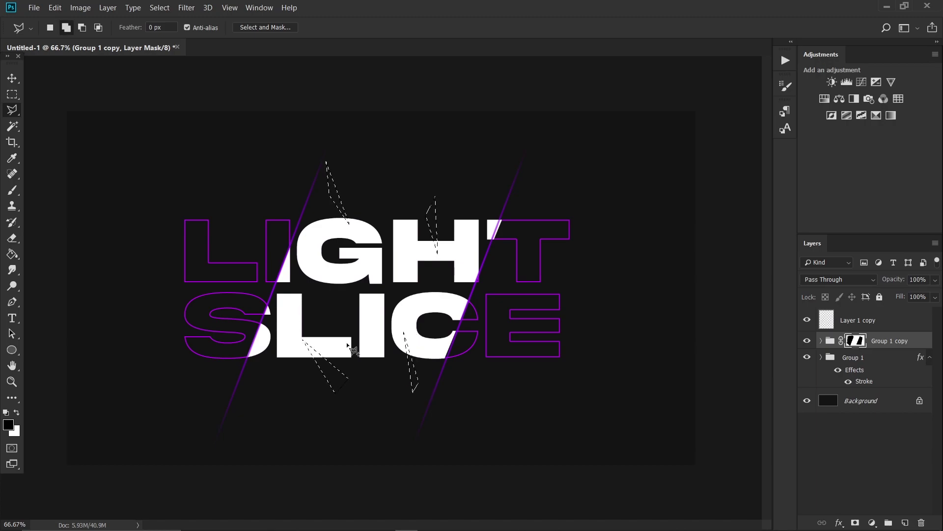
pyautogui.click(286, 328)
pyautogui.click(316, 301)
pyautogui.click(327, 317)
pyautogui.click(287, 328)
# Add more slivers at the G, H and C, then open the Brush's foreground Color Picker
pyautogui.click(347, 297)
pyautogui.click(329, 264)
pyautogui.click(345, 311)
pyautogui.click(348, 297)
pyautogui.click(383, 207)
pyautogui.click(404, 251)
pyautogui.click(381, 215)
pyautogui.click(382, 207)
pyautogui.click(446, 282)
pyautogui.click(436, 308)
pyautogui.click(451, 287)
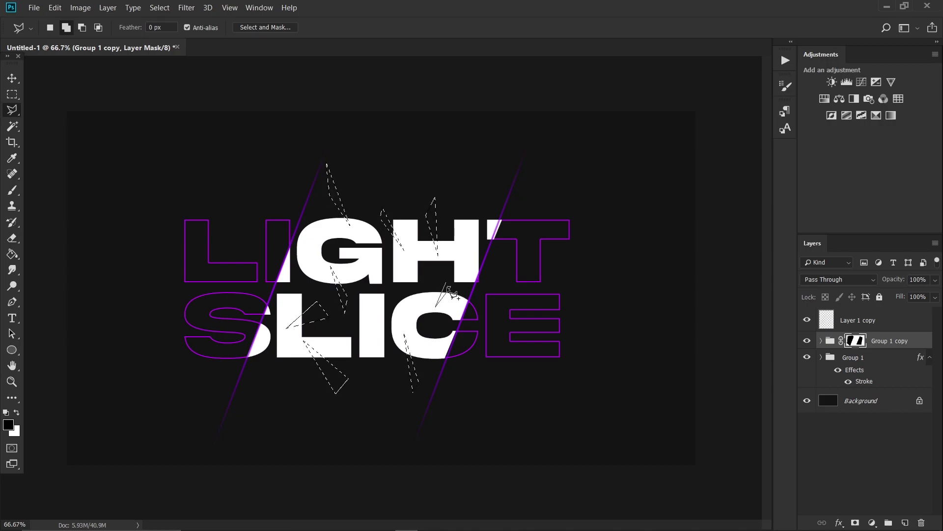
pyautogui.click(446, 283)
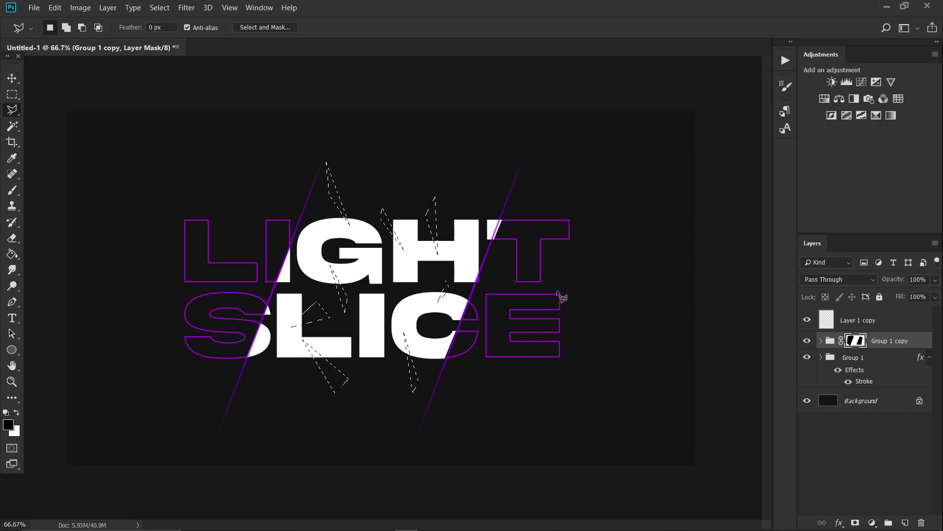
pyautogui.click(16, 193)
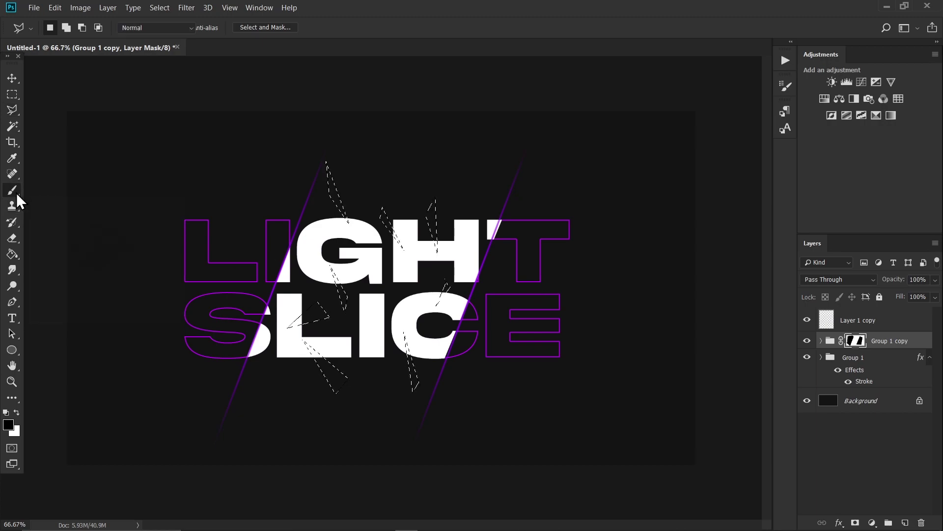
pyautogui.click(8, 426)
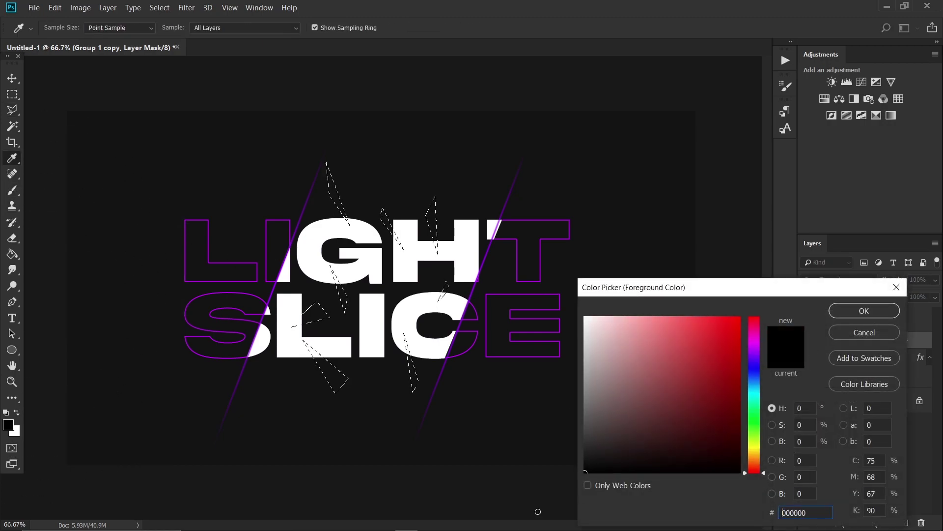